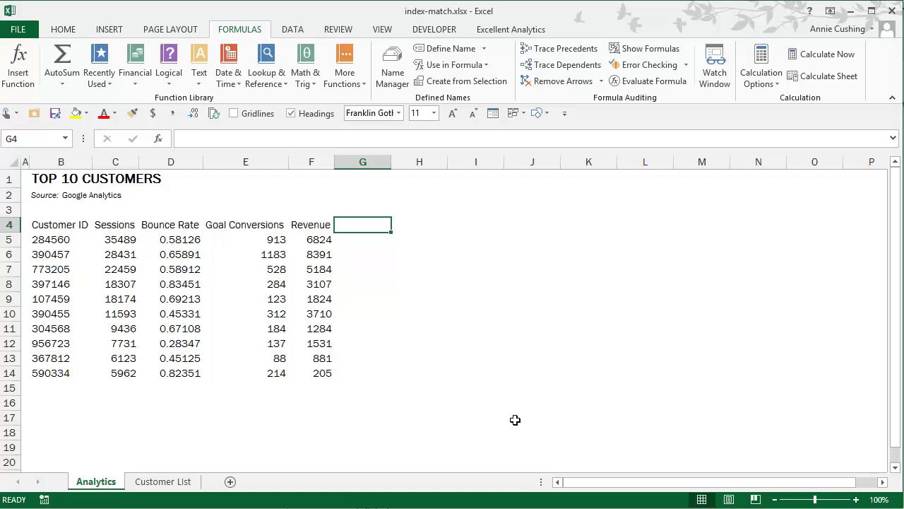
Switch to the Customer List sheet to view the customer records table.
click(162, 481)
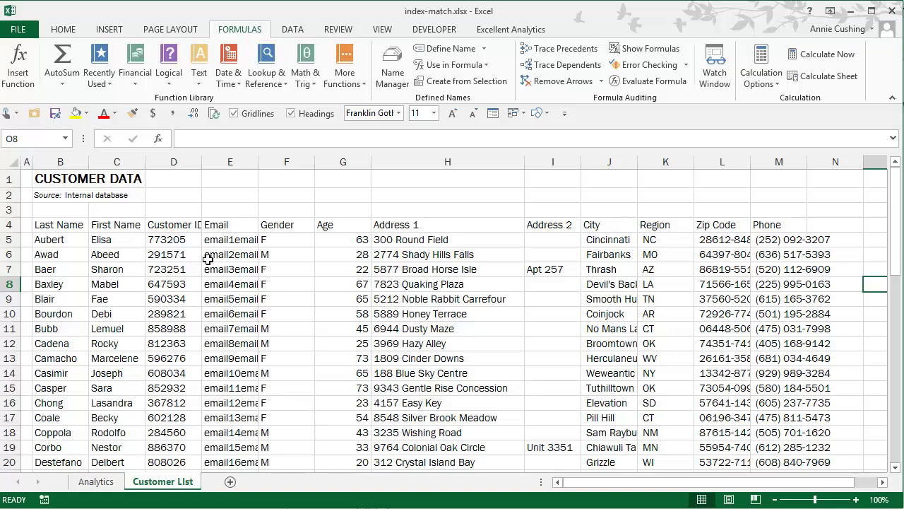
click(97, 482)
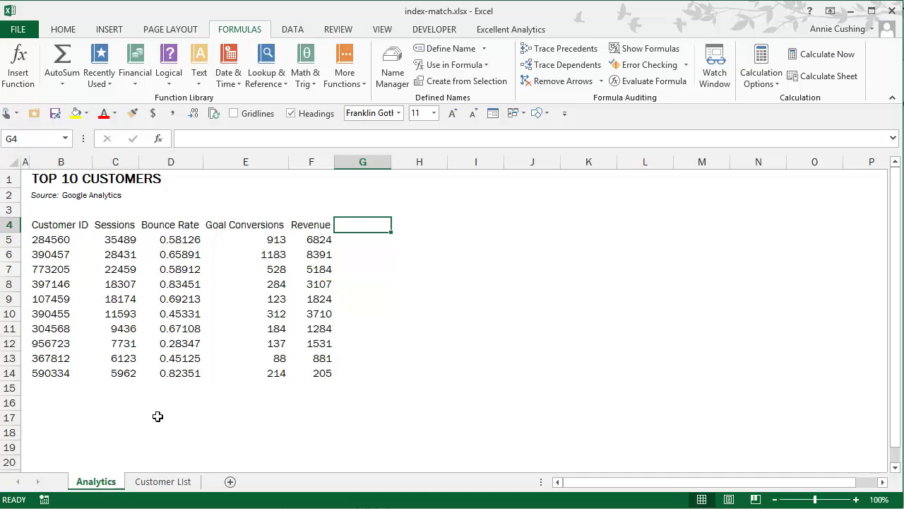
click(154, 482)
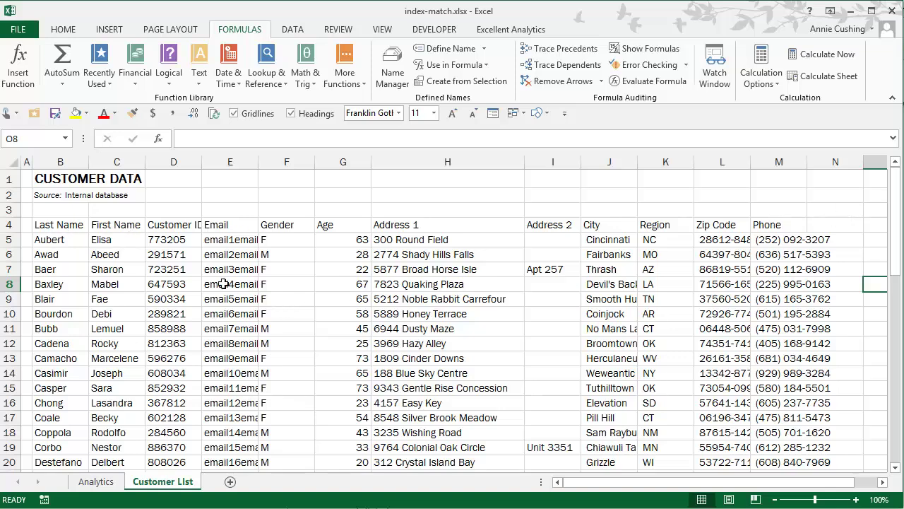
drag(162, 227, 779, 431)
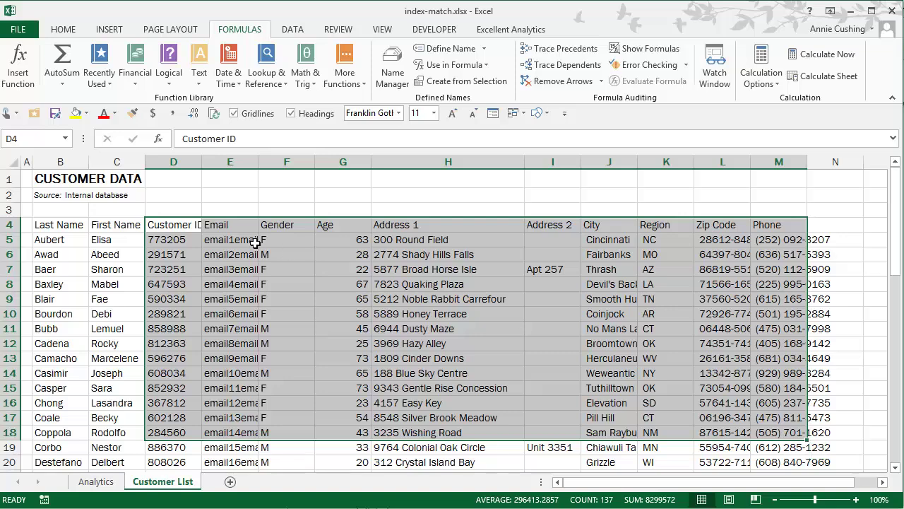
click(183, 231)
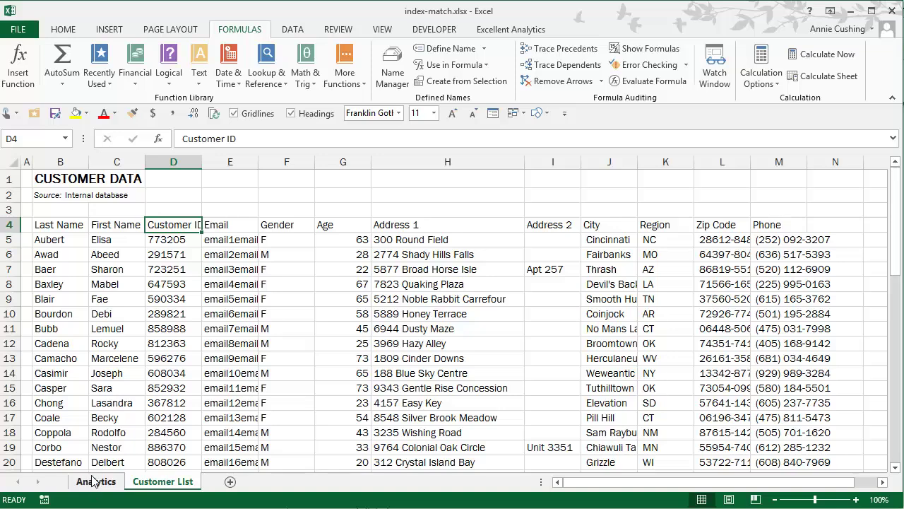
click(96, 484)
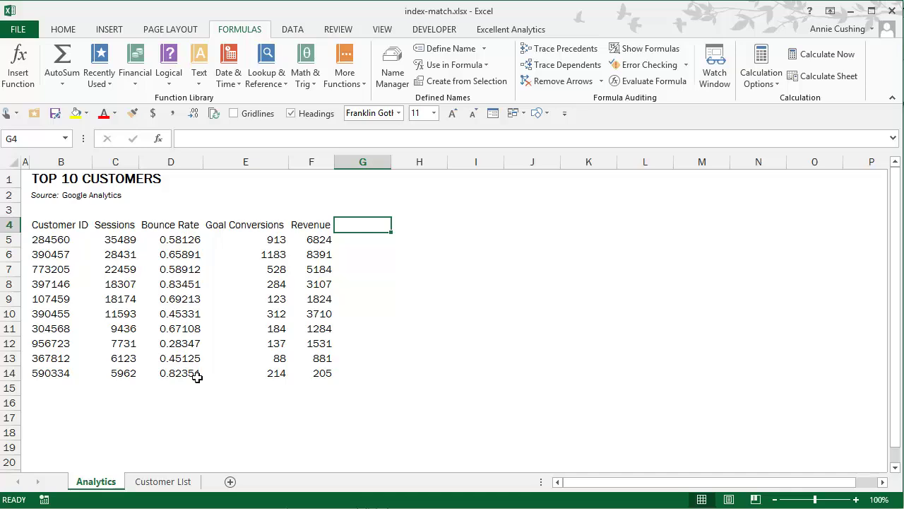
click(154, 485)
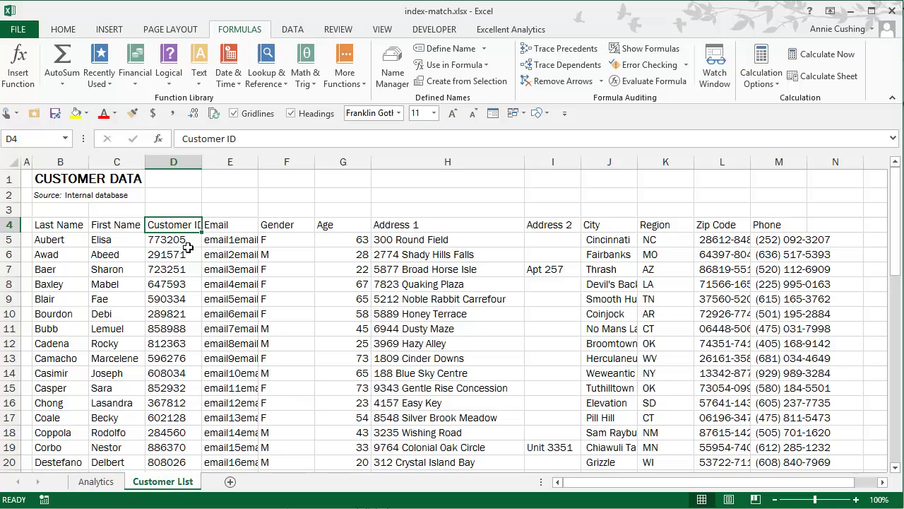
Browse the customer cells and autofit column M so full phone numbers show.
click(182, 333)
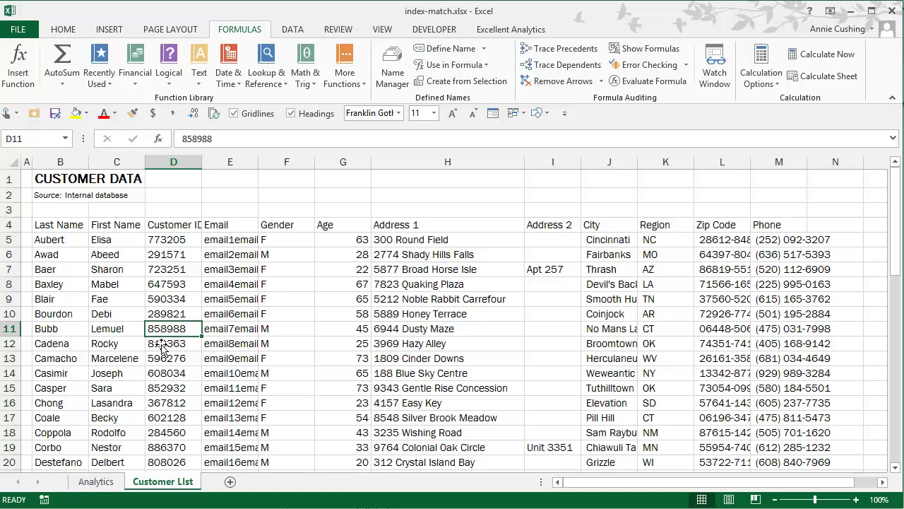
key(Up)
key(Up)
key(Left)
key(Left)
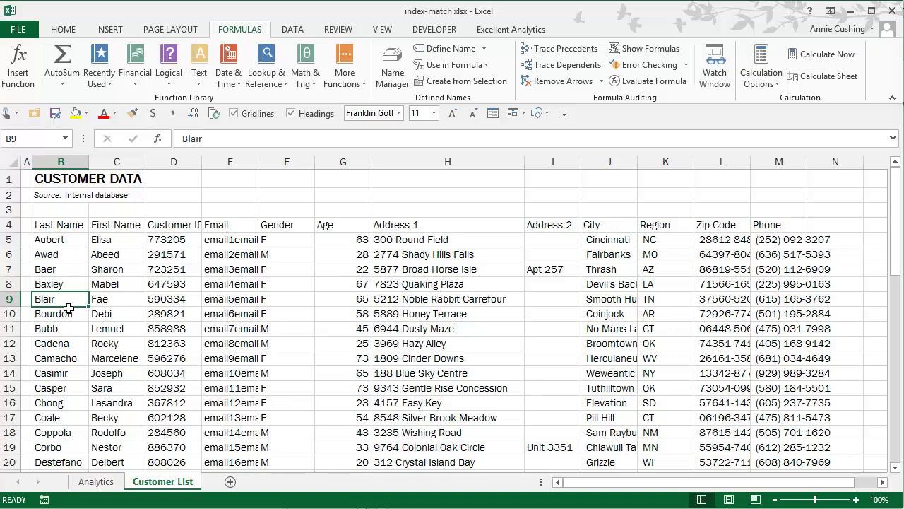
click(117, 306)
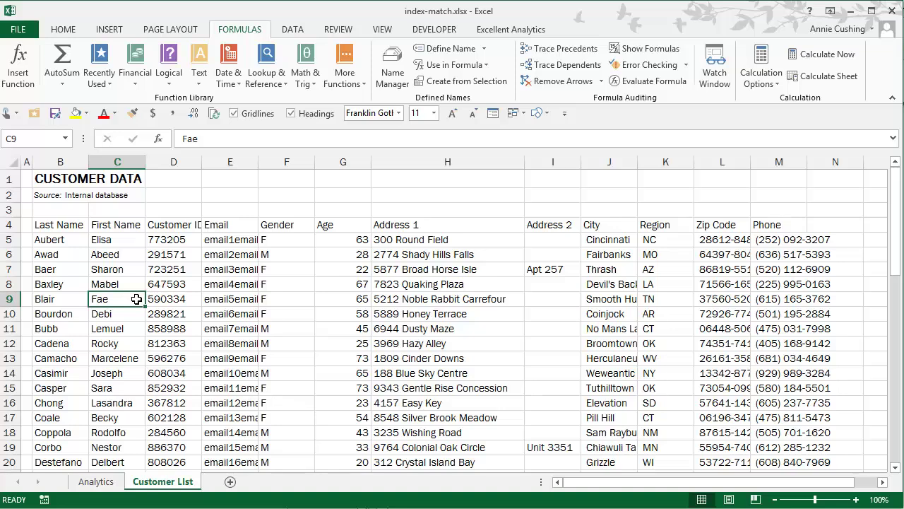
key(ctrl+z)
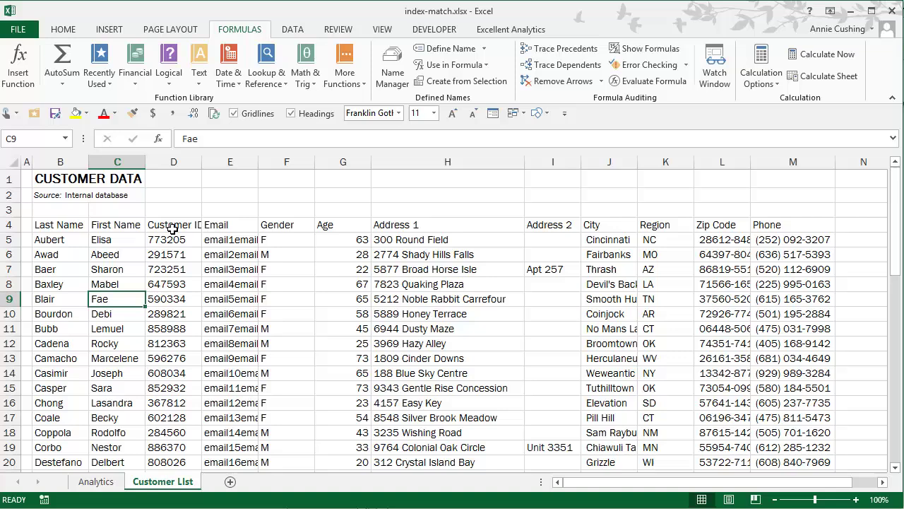
click(170, 244)
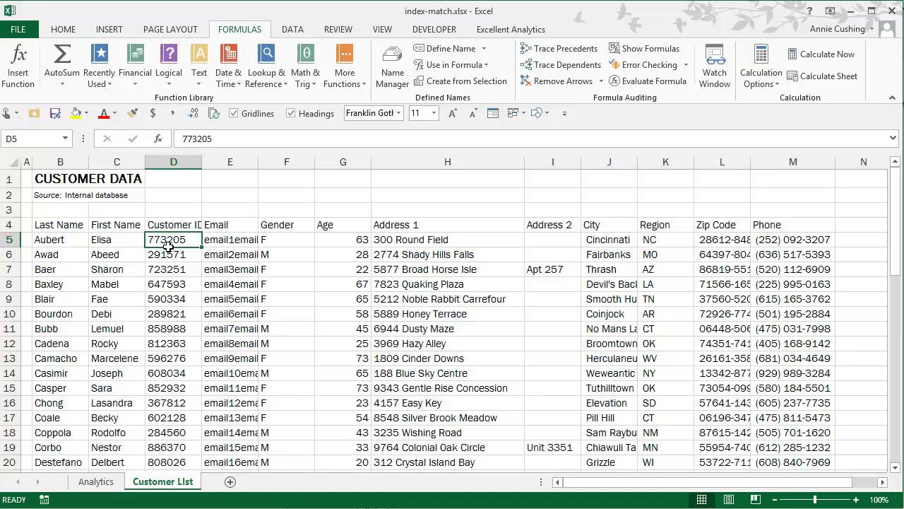
Name the customer ID range D5:D54 'Customer_ID'.
key(ctrl+shift+Down)
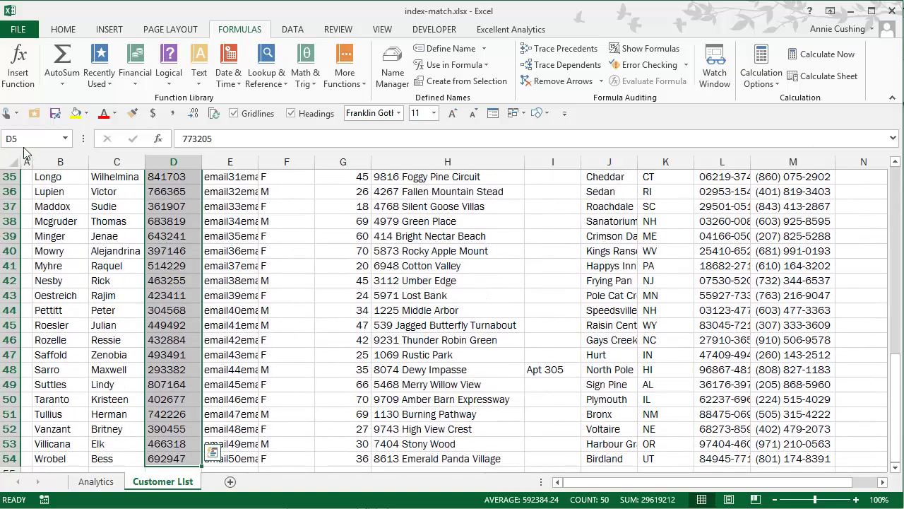
click(21, 140)
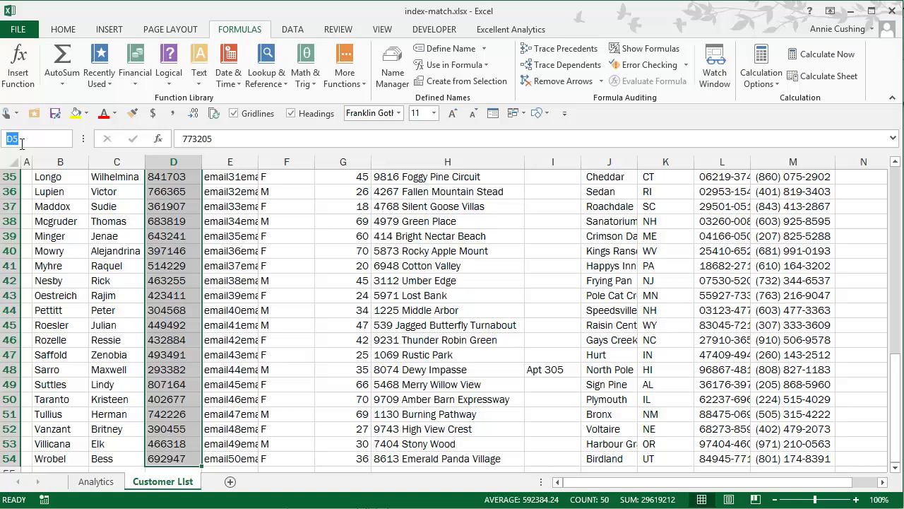
text(Customer_ID)
key(Return)
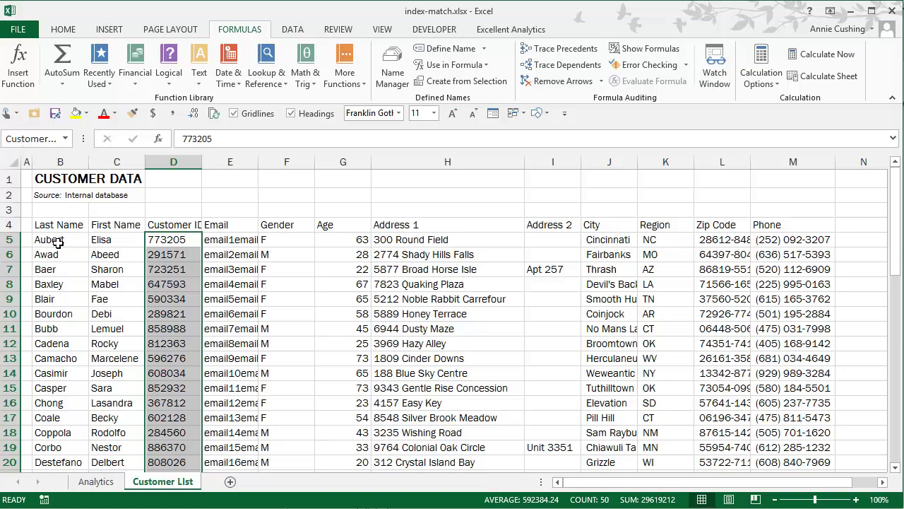
Name the whole customer data block B5:M54 'Customer_Table'.
mouse_move(54, 244)
mouse_down()
mouse_move(303, 247)
mouse_move(826, 284)
mouse_up()
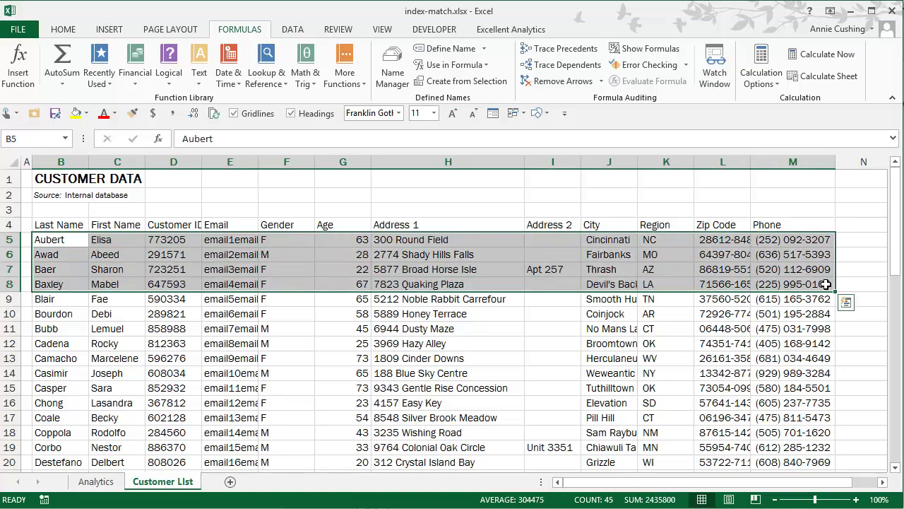
key(ctrl+shift+Down)
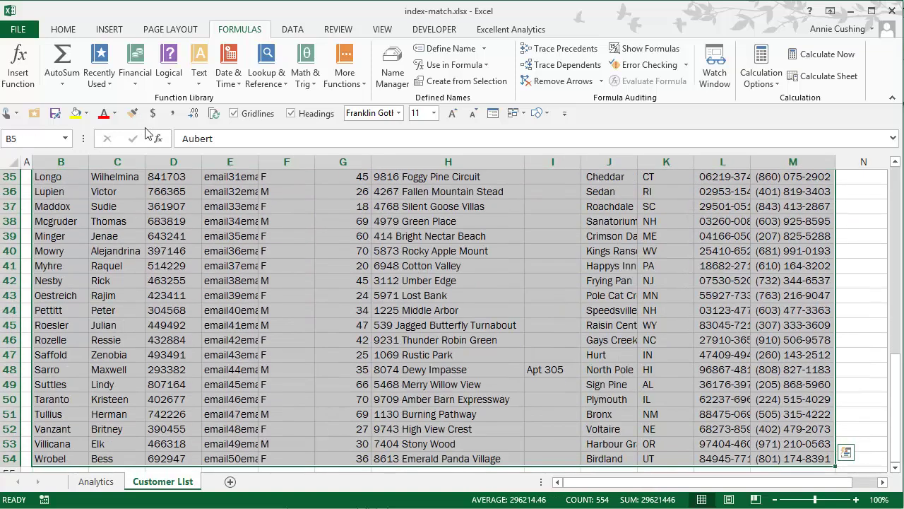
click(27, 139)
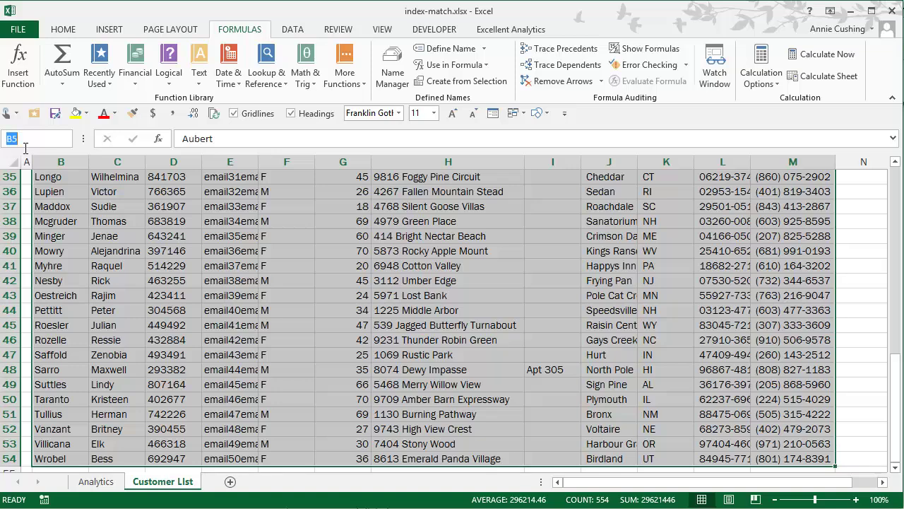
text(Customer)
text(_Table)
key(Return)
click(11, 269)
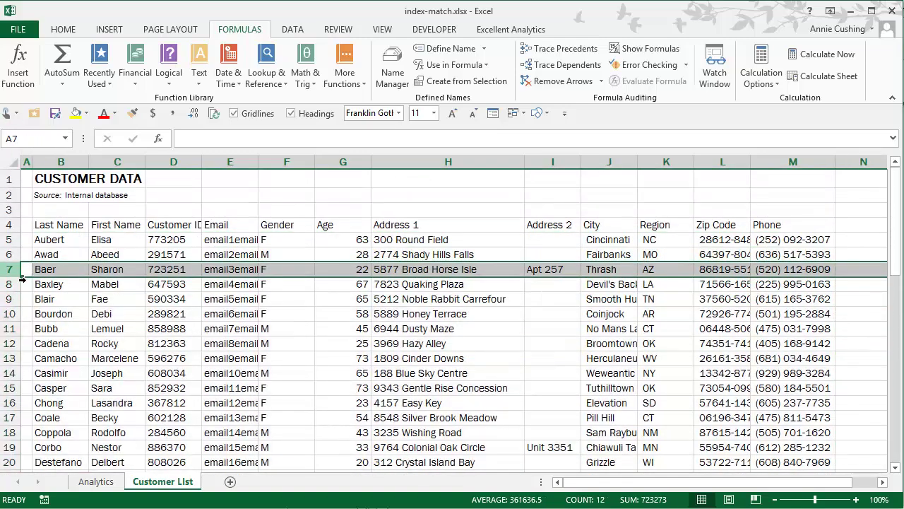
Insert a new row 7 and enter customer ID 11111 in D7.
right_click(10, 273)
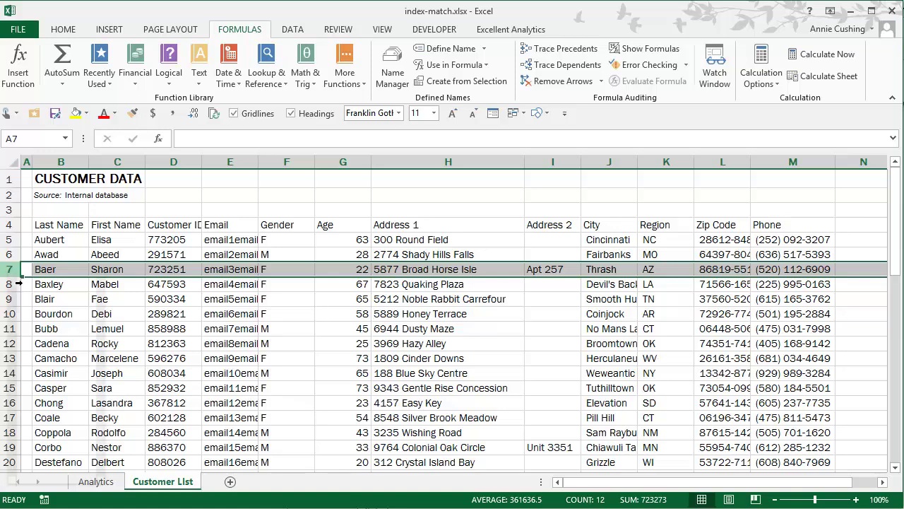
click(69, 372)
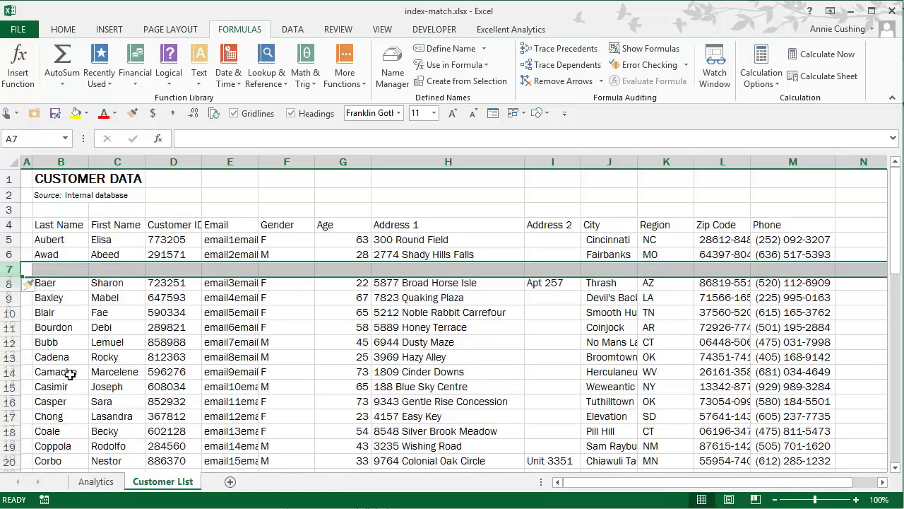
click(174, 272)
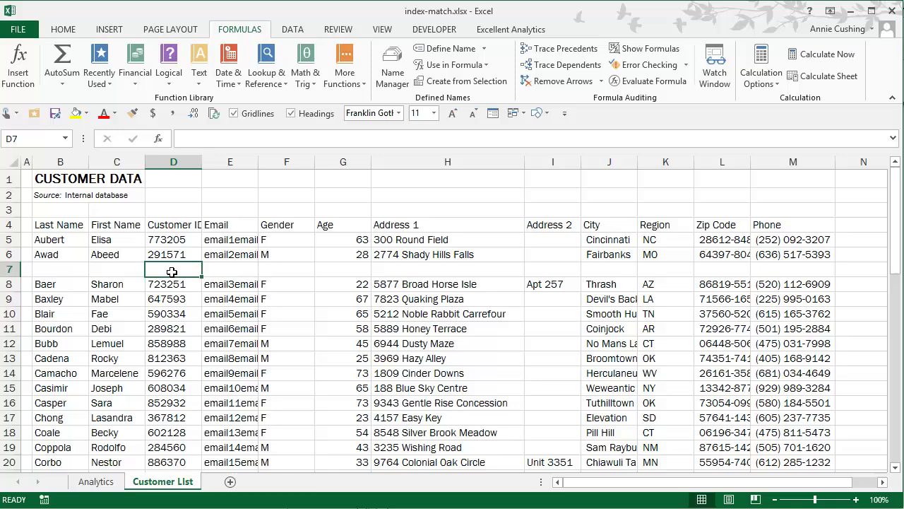
text(11111)
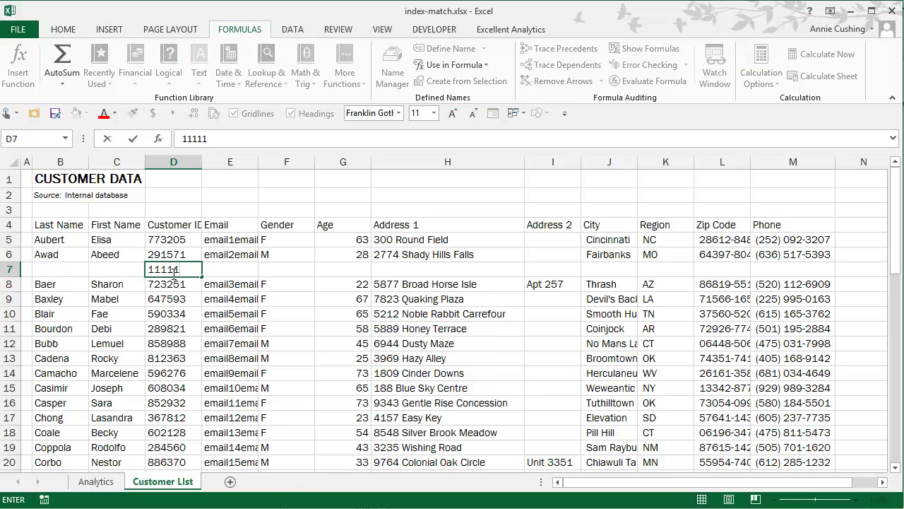
key(Return)
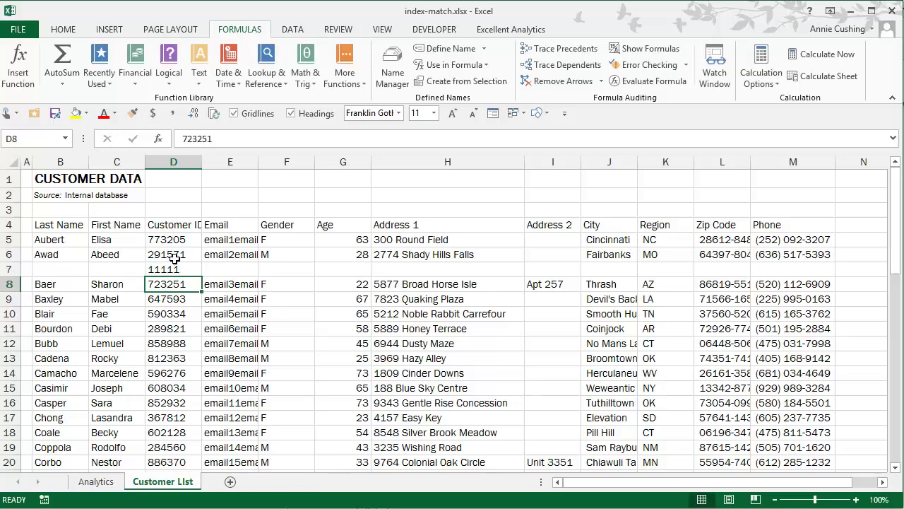
Select Customer_ID from the Name Box to confirm it now spans D5:D55.
click(67, 139)
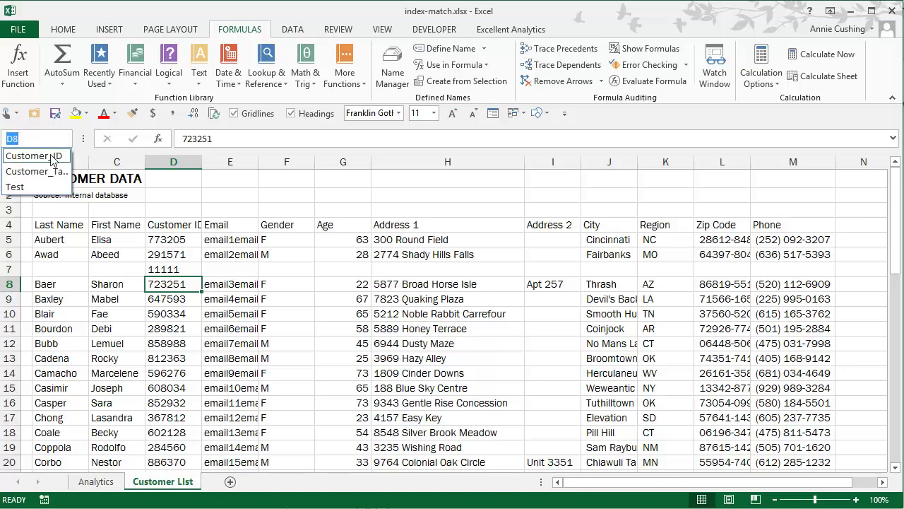
click(38, 157)
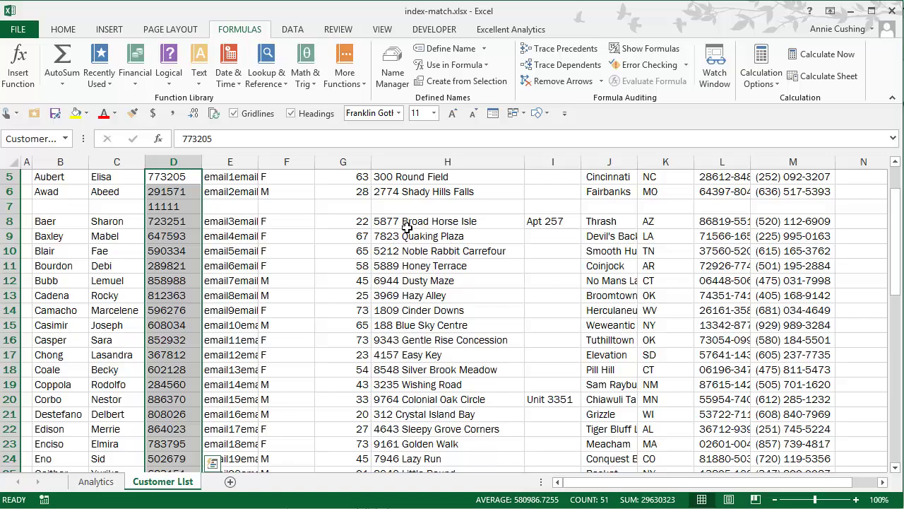
scroll(897, 207, up, 2)
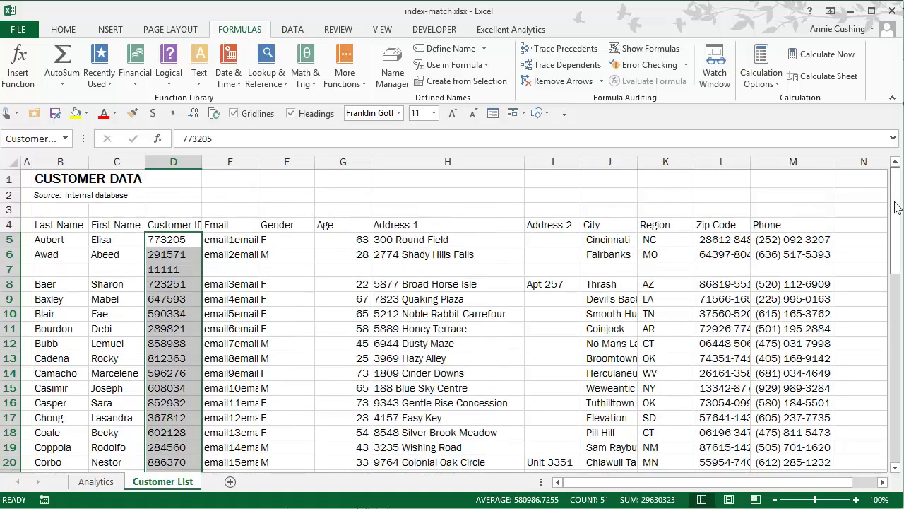
drag(896, 207, 887, 459)
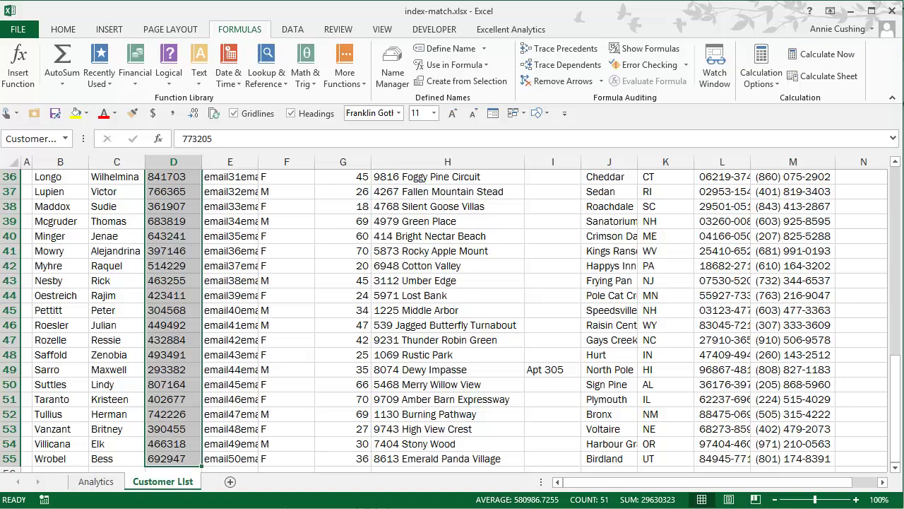
drag(895, 424, 895, 212)
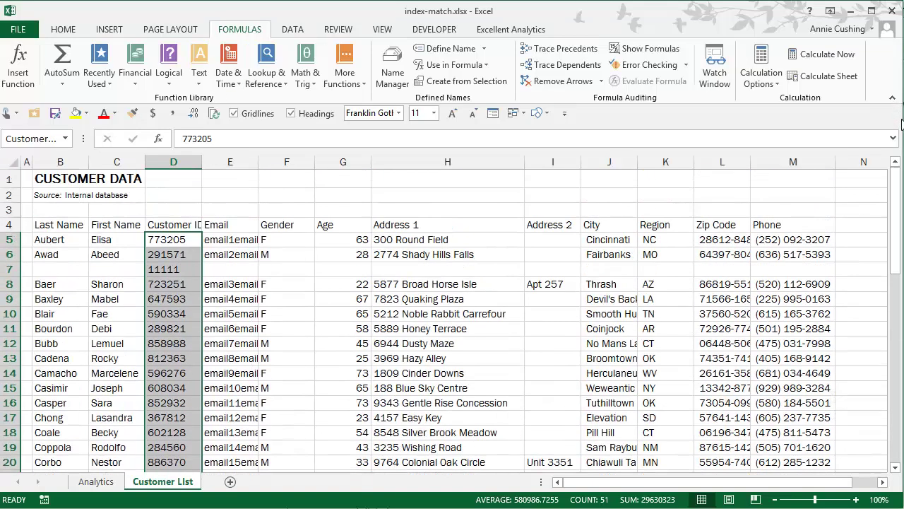
Insert a blank column before Customer ID and select Customer_Table to check its extent.
click(174, 164)
right_click(173, 165)
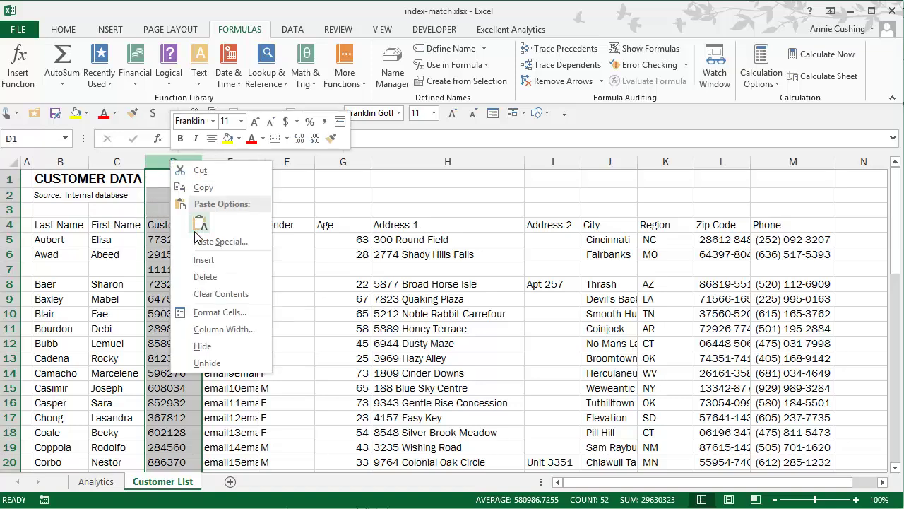
click(204, 260)
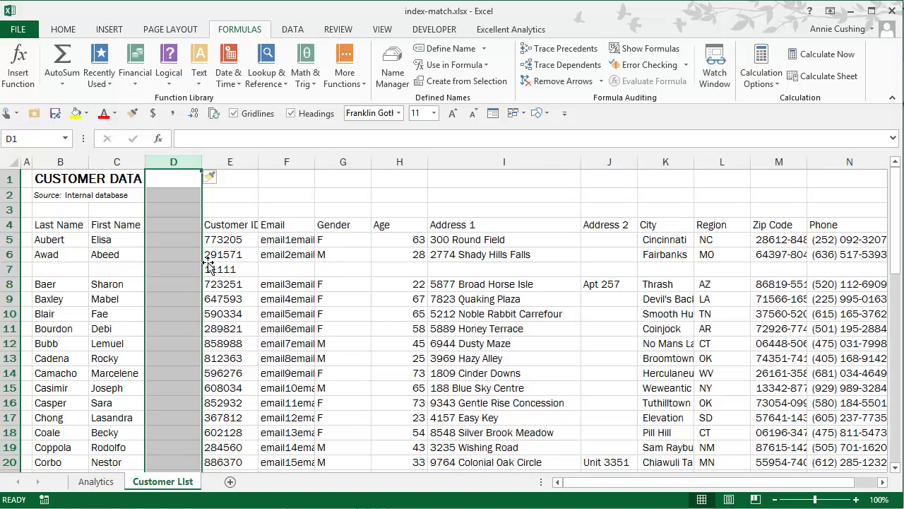
click(181, 226)
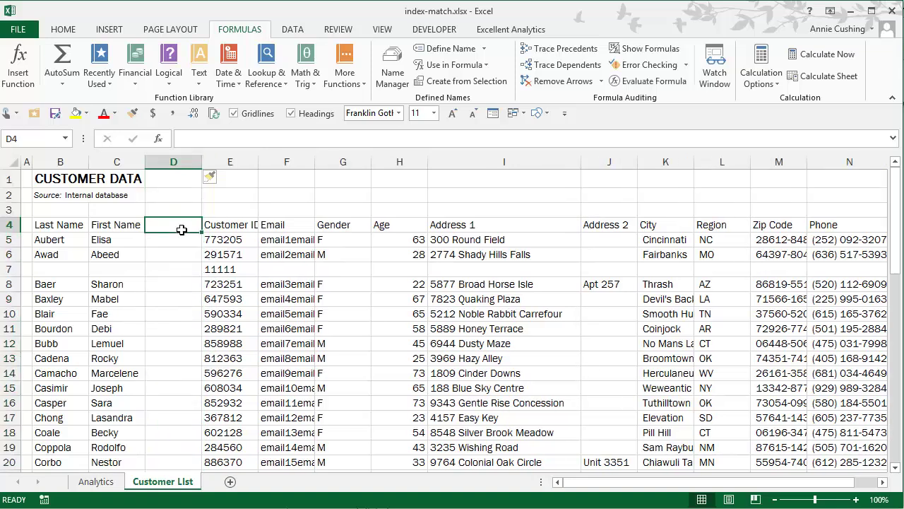
click(66, 139)
click(63, 174)
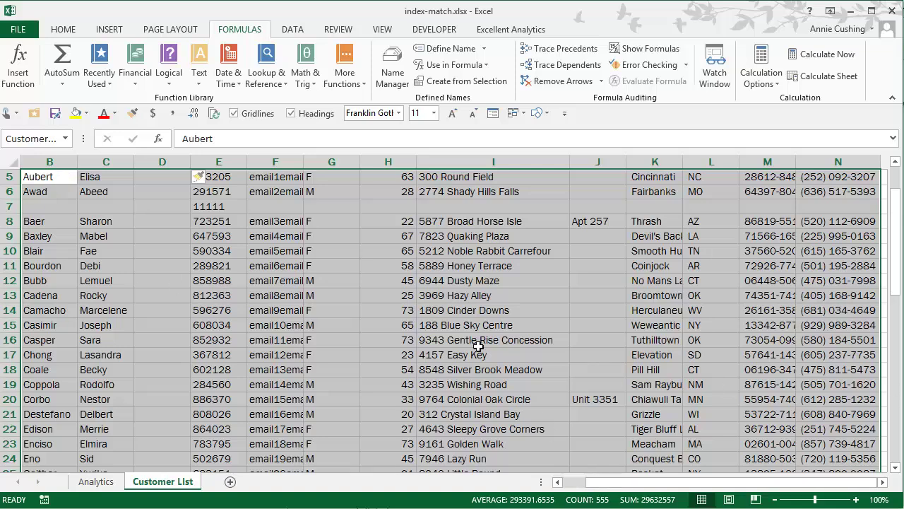
drag(897, 261, 899, 226)
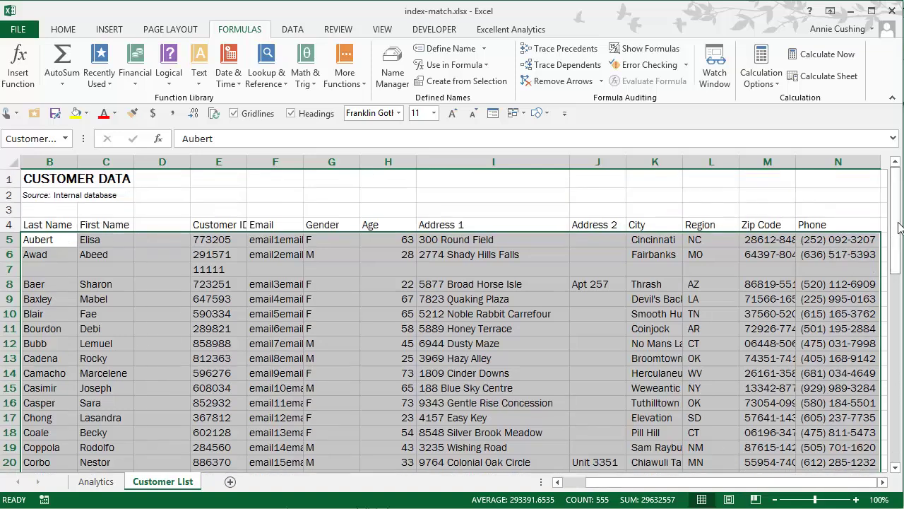
drag(664, 477, 737, 475)
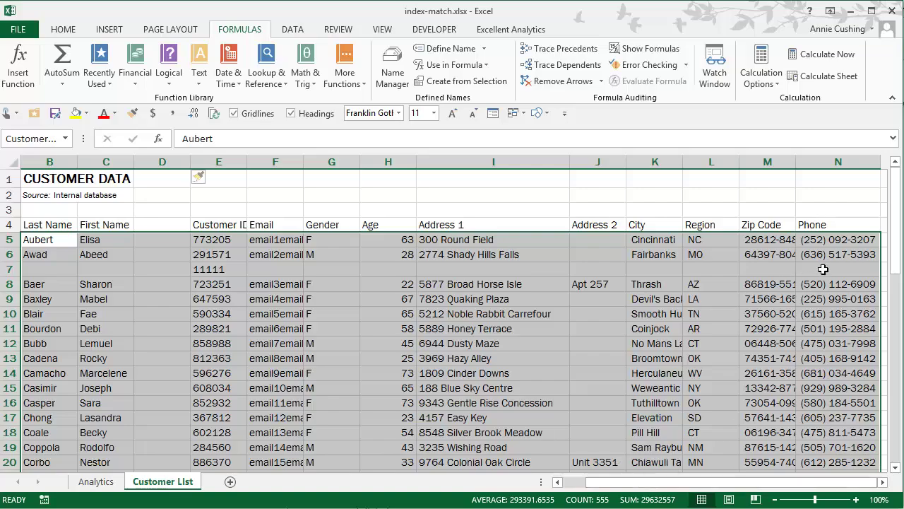
drag(894, 248, 892, 189)
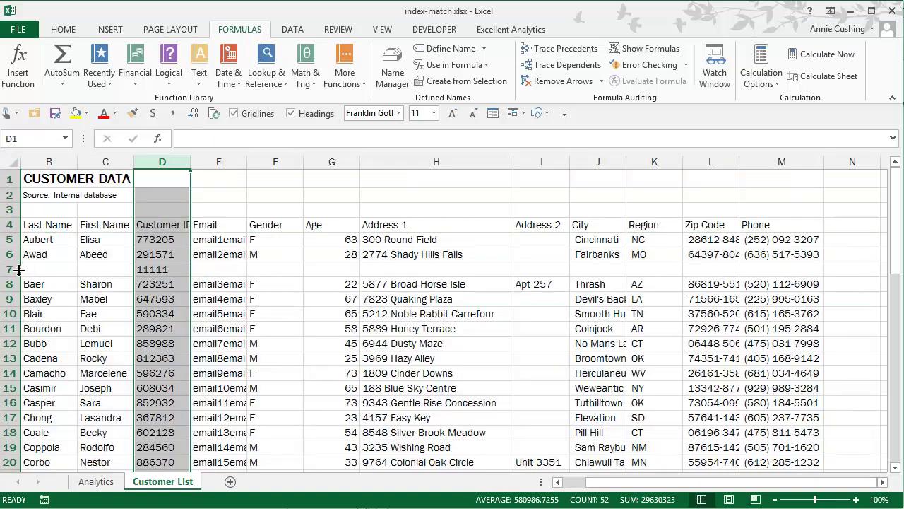
Delete the stray row 7 holding only customer ID 11111.
click(13, 269)
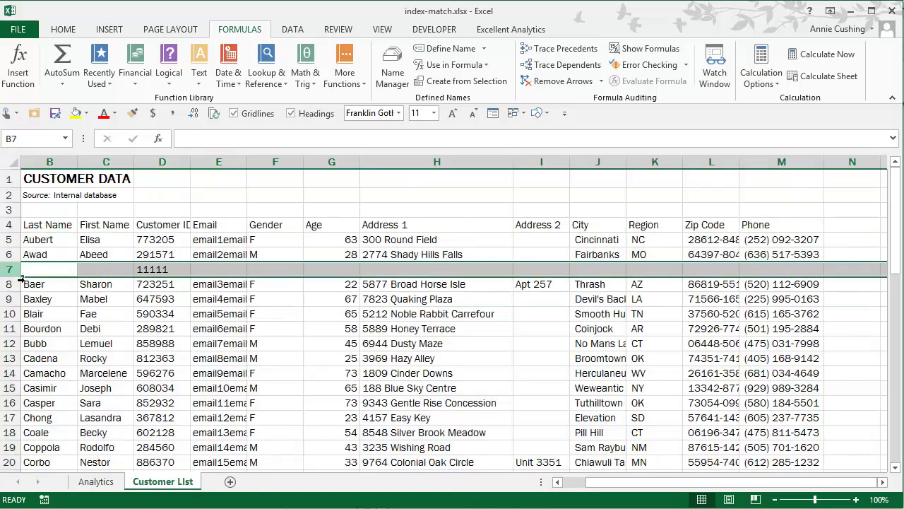
key(ctrl+minus)
click(229, 316)
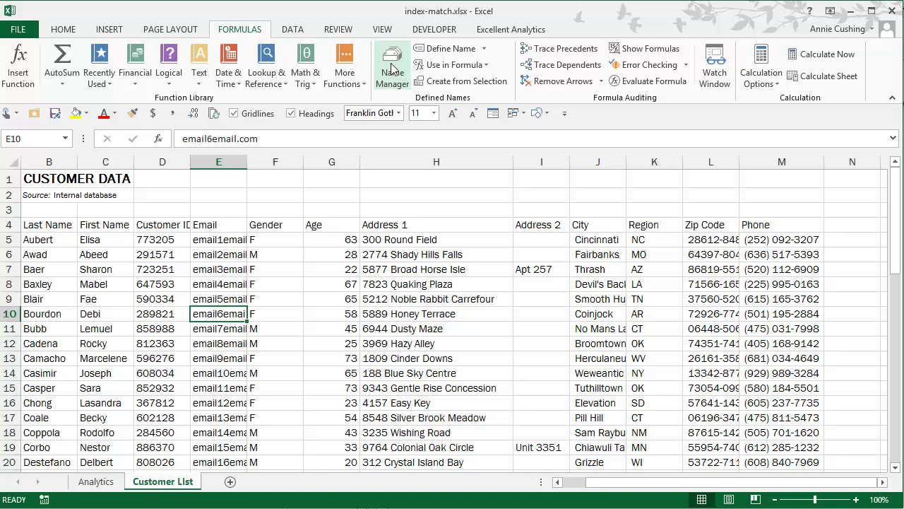
Delete the Test name in Name Manager, keeping Customer_ID and Customer_Table.
click(391, 71)
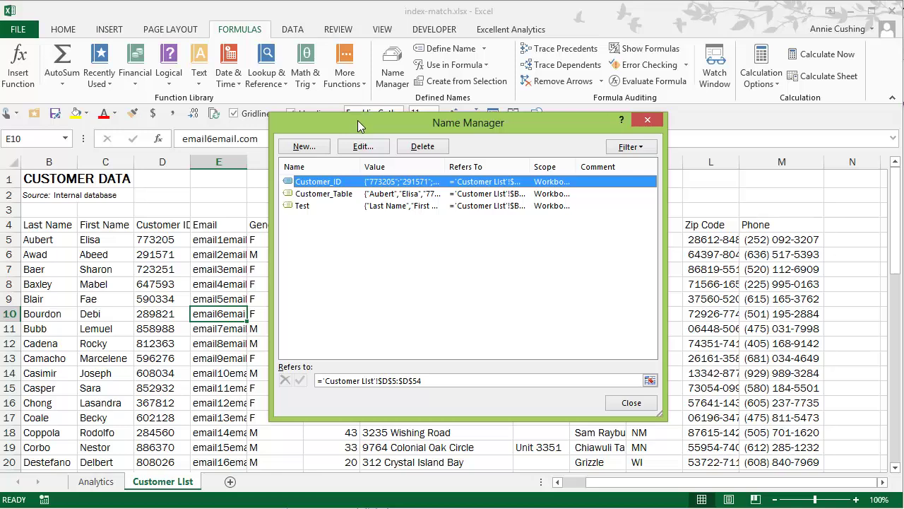
click(301, 207)
click(427, 146)
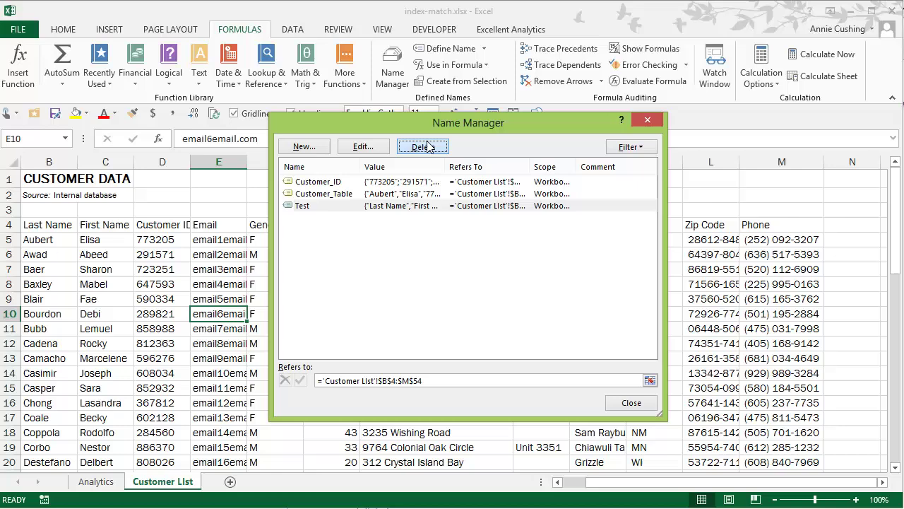
click(446, 304)
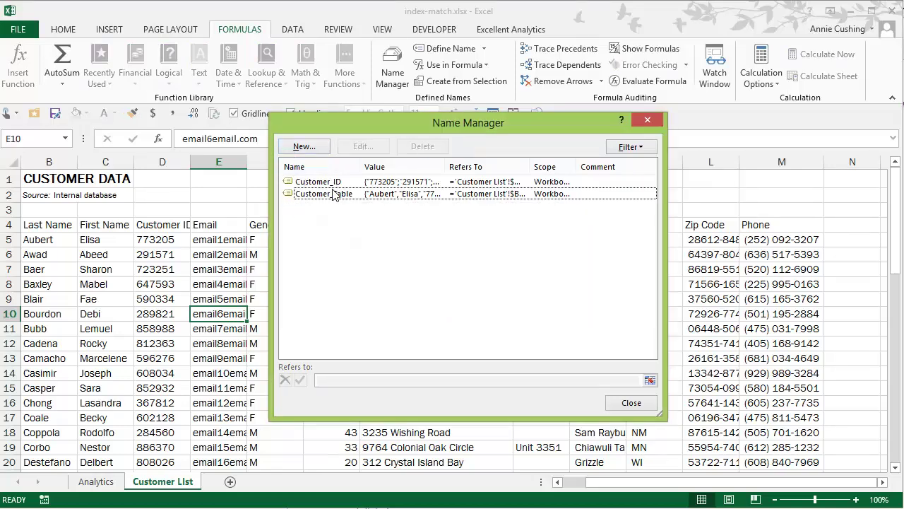
click(633, 403)
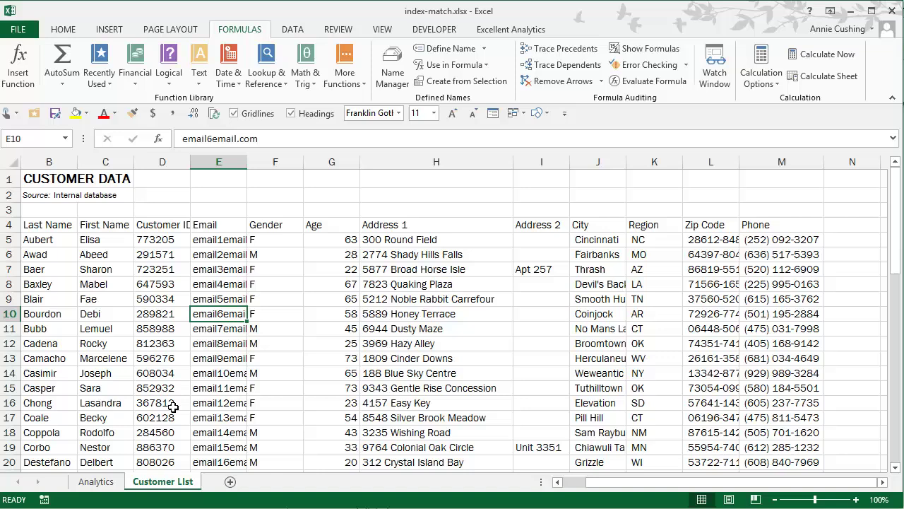
On the Analytics sheet, link G4 to the Last Name header in Customer List B4.
click(94, 482)
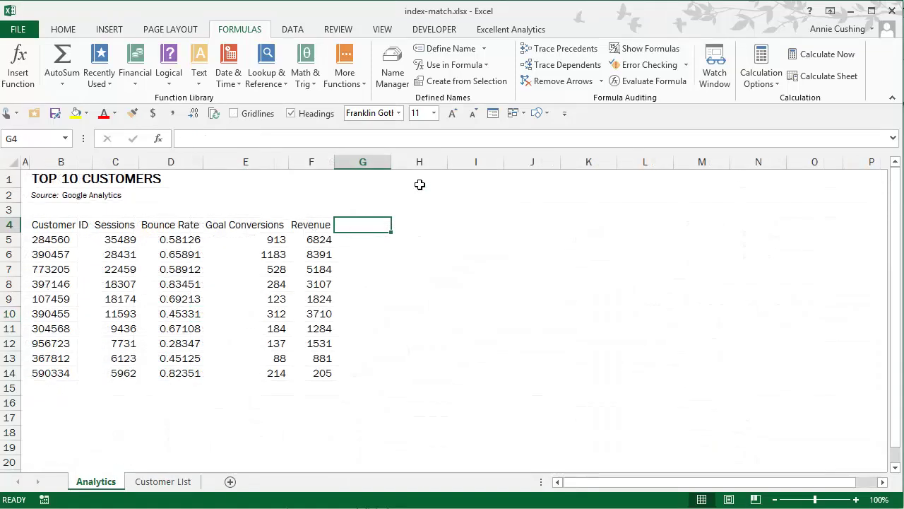
text(=)
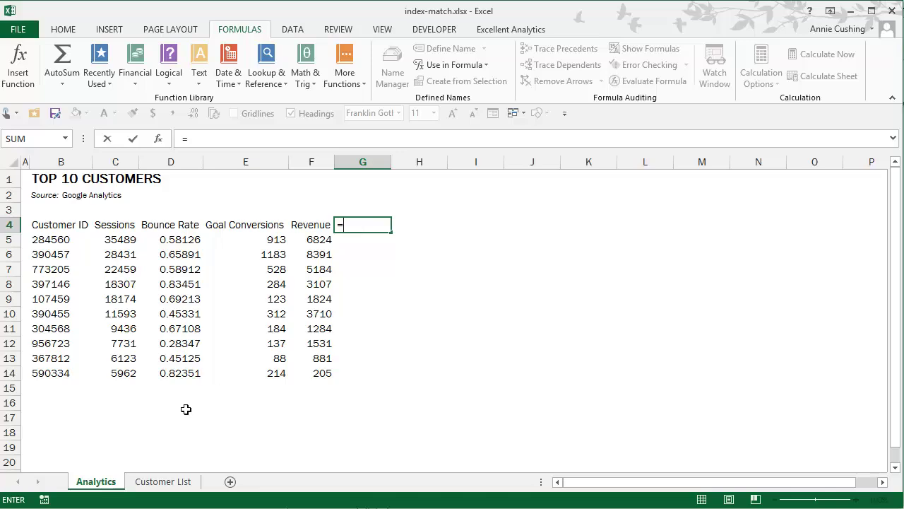
click(163, 482)
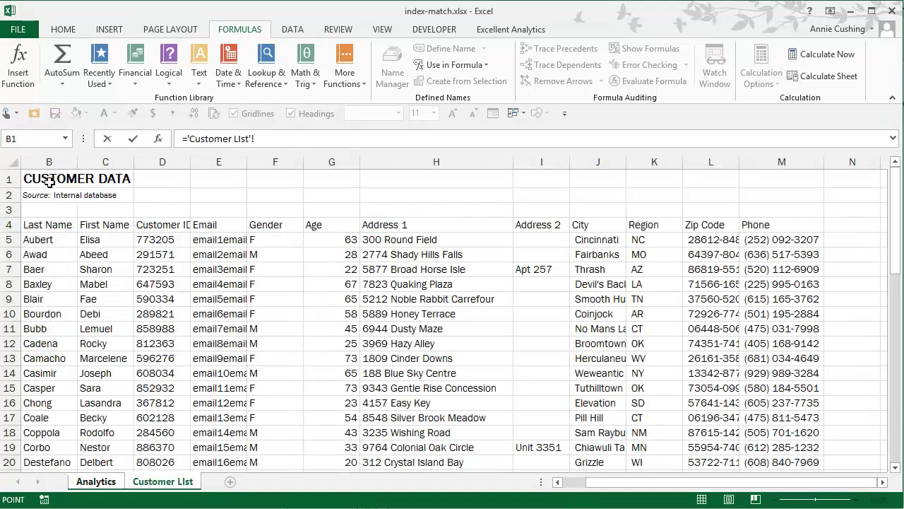
click(56, 226)
key(Return)
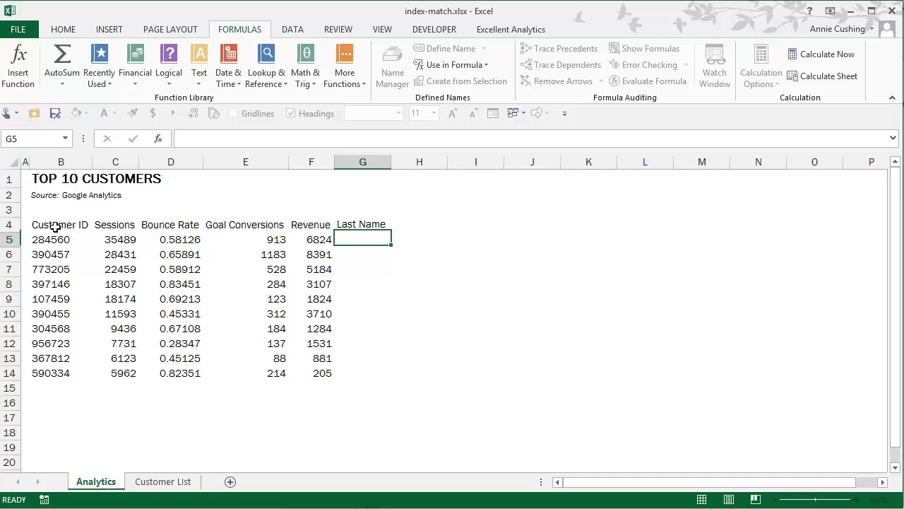
Fill the linked headers right through Age and delete the duplicate Customer ID column.
click(376, 225)
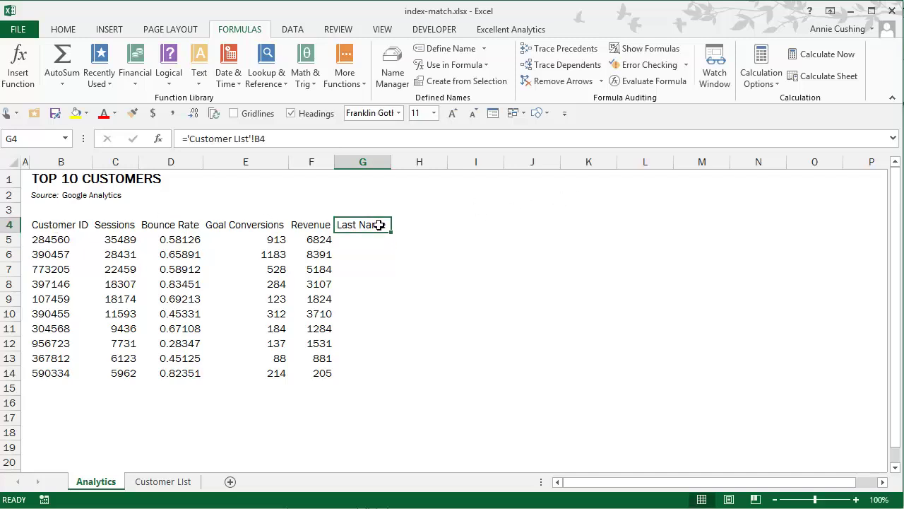
drag(394, 238, 603, 232)
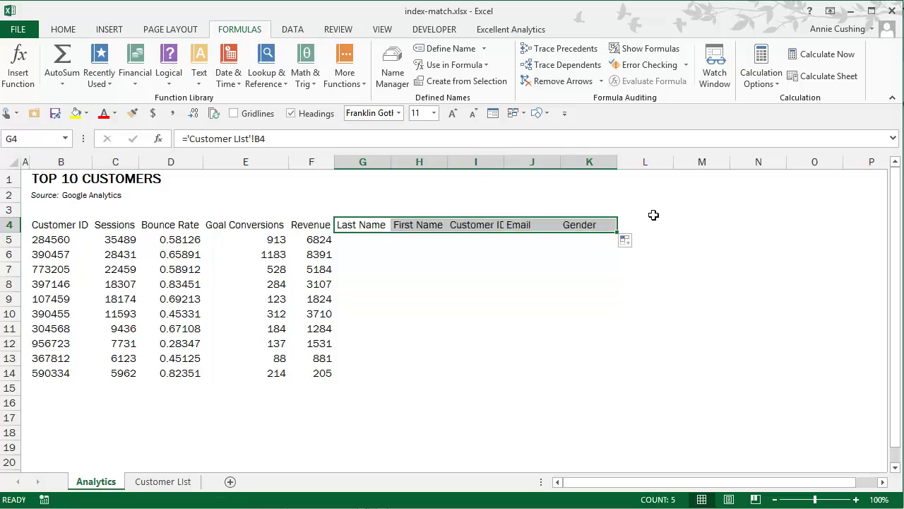
drag(625, 239, 678, 238)
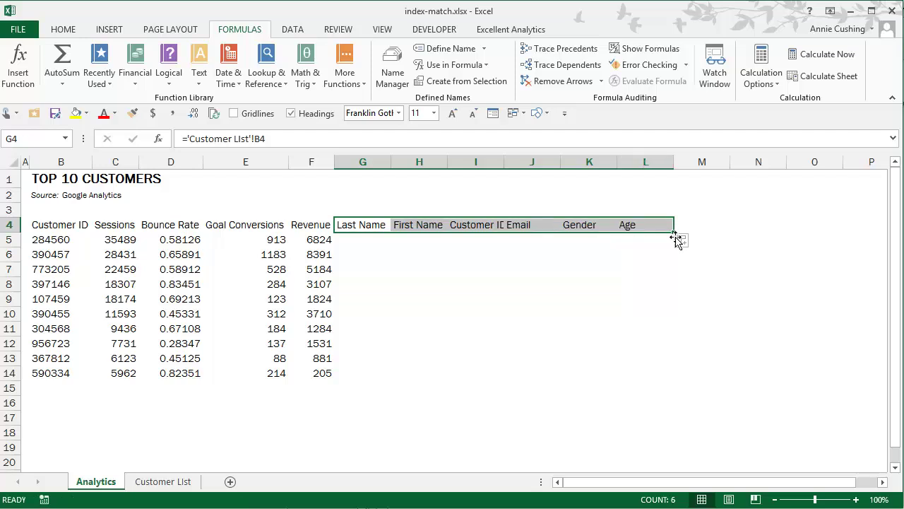
click(488, 172)
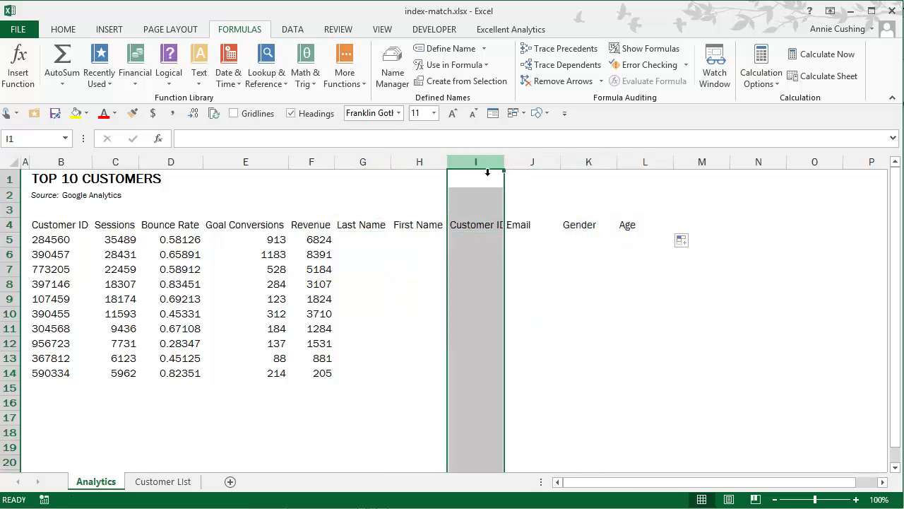
key(ctrl+minus)
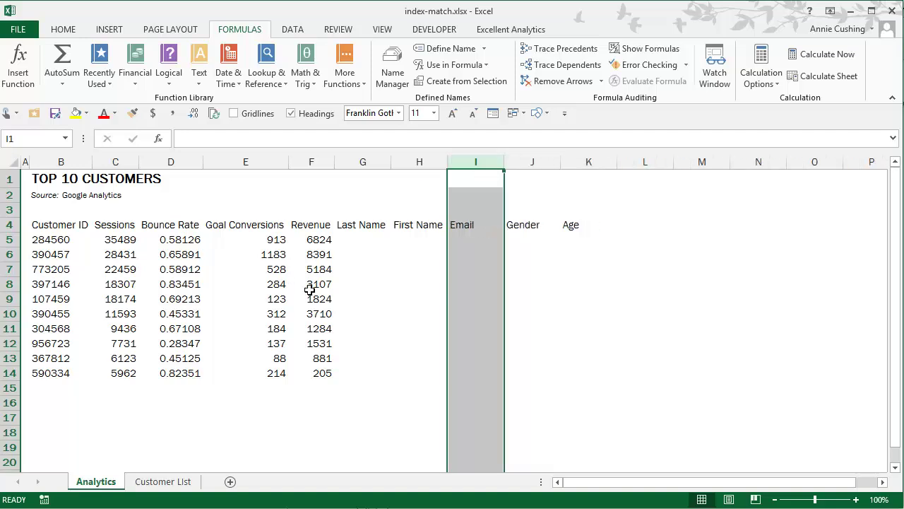
drag(358, 244, 358, 272)
click(358, 245)
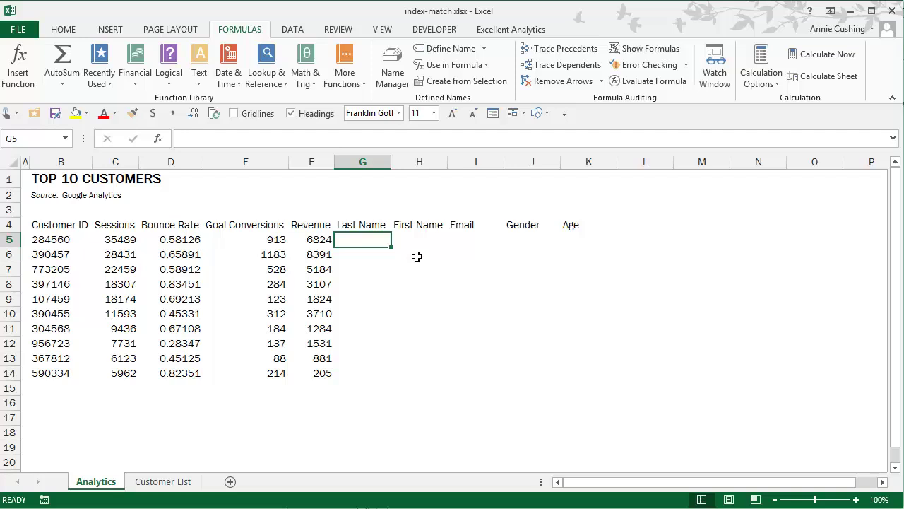
Start G5's formula as =INDEX(Customer_Table, using autocomplete for both names.
text(=)
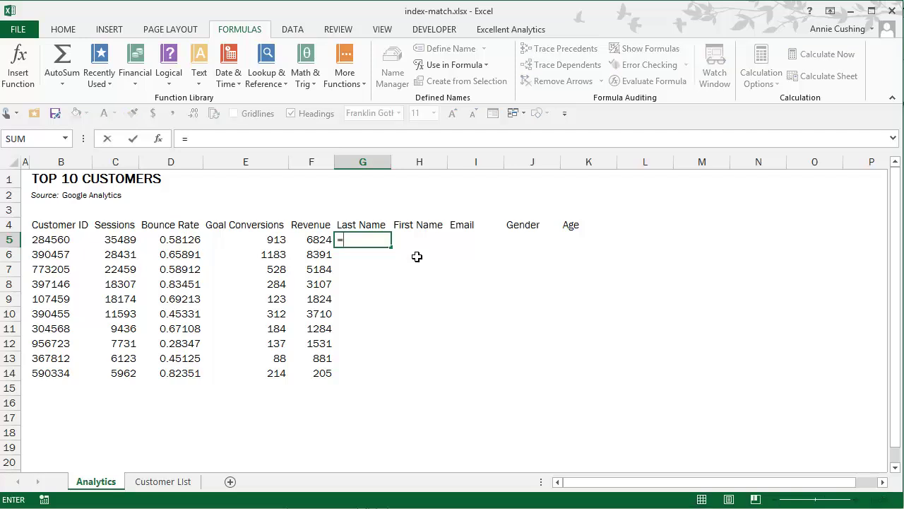
text(in)
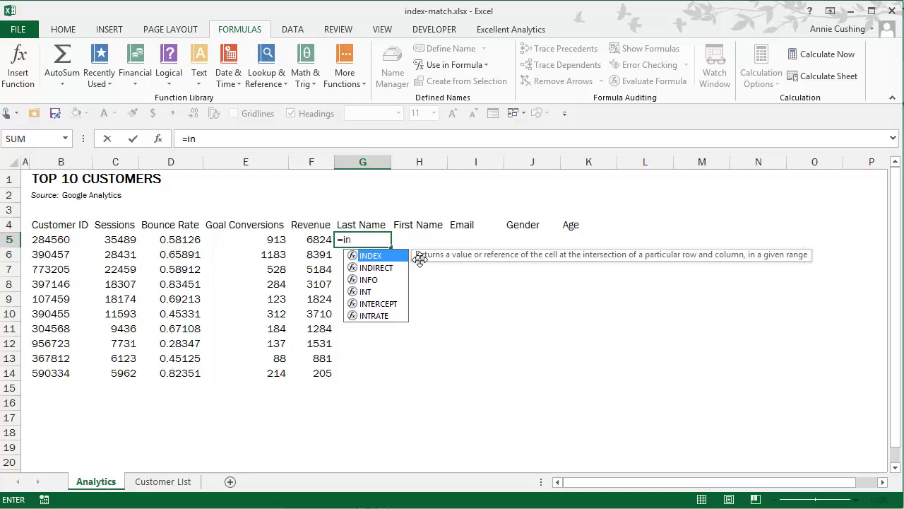
key(Tab)
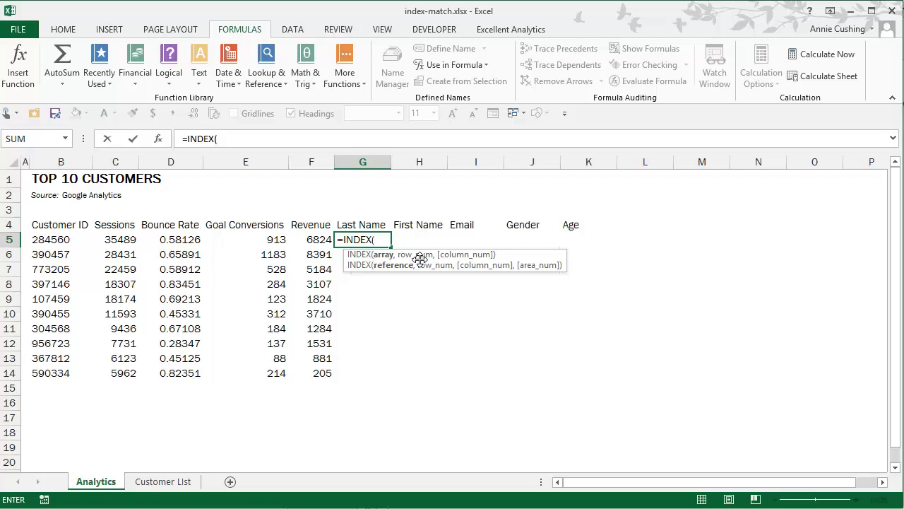
text(cust)
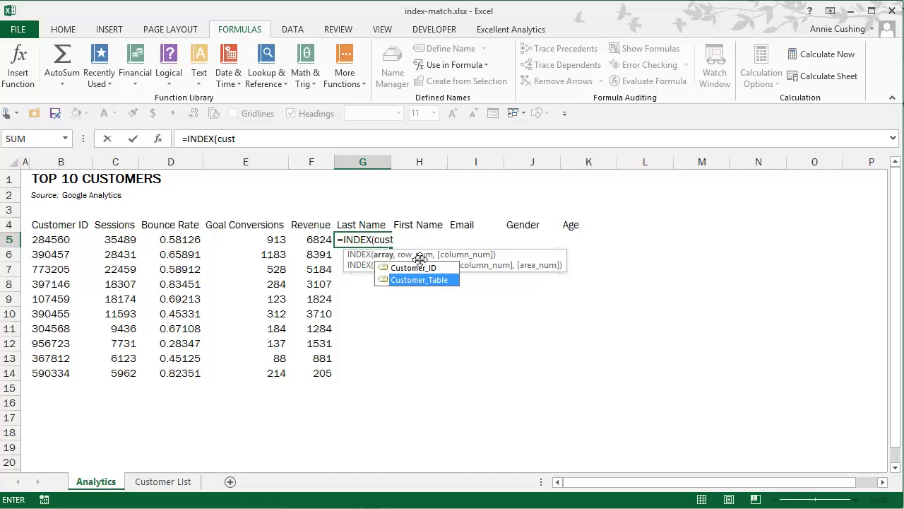
key(Tab)
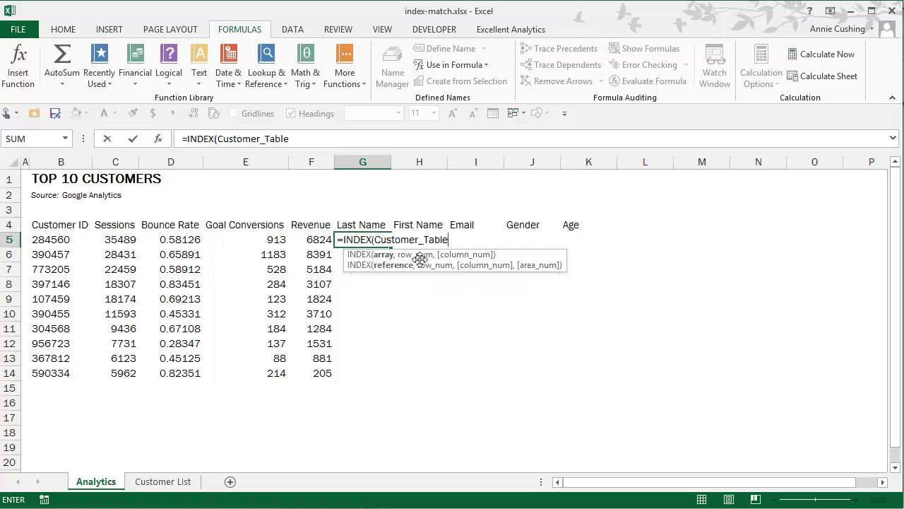
text(,)
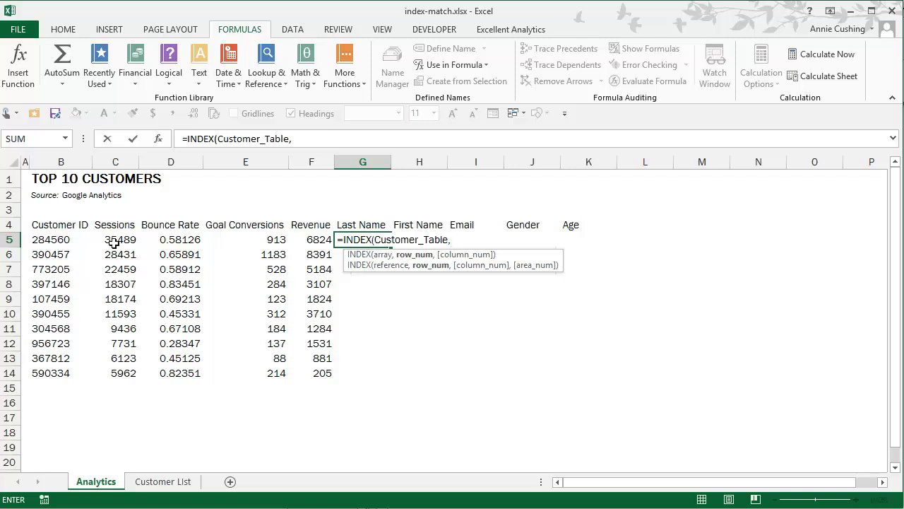
click(341, 241)
text(')
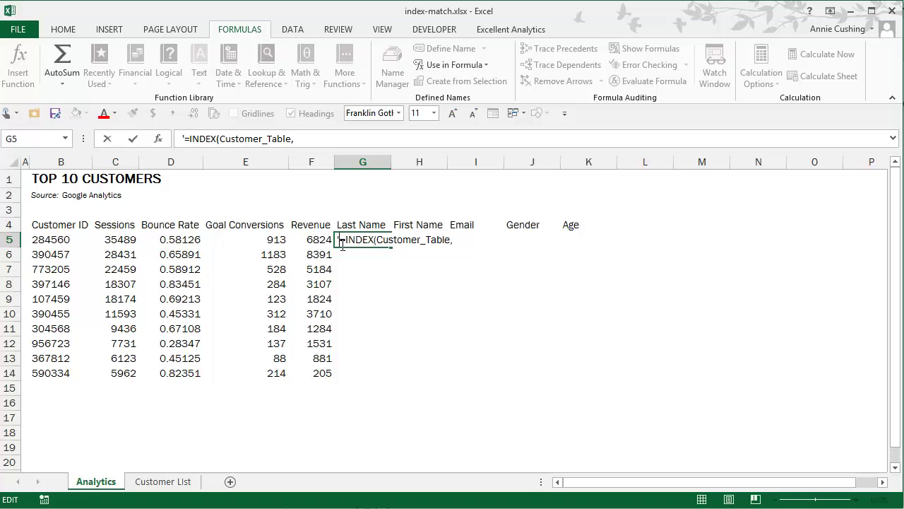
key(Return)
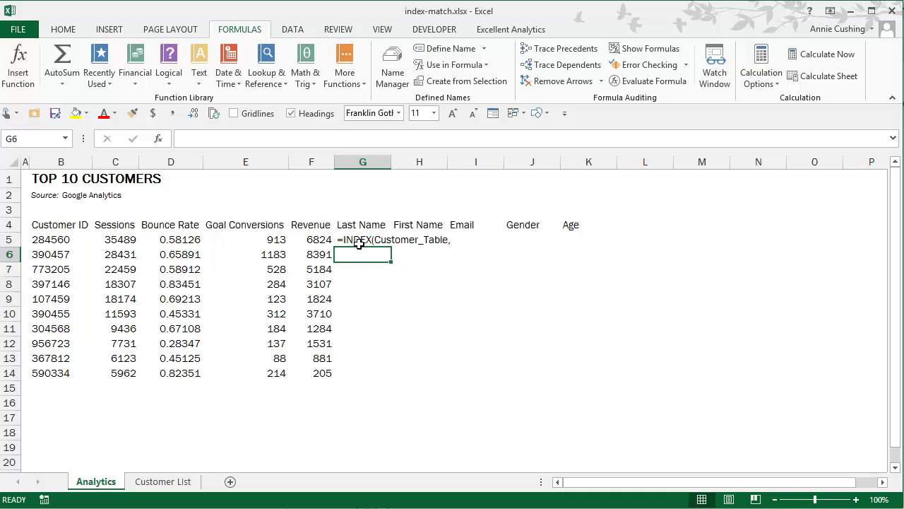
click(51, 243)
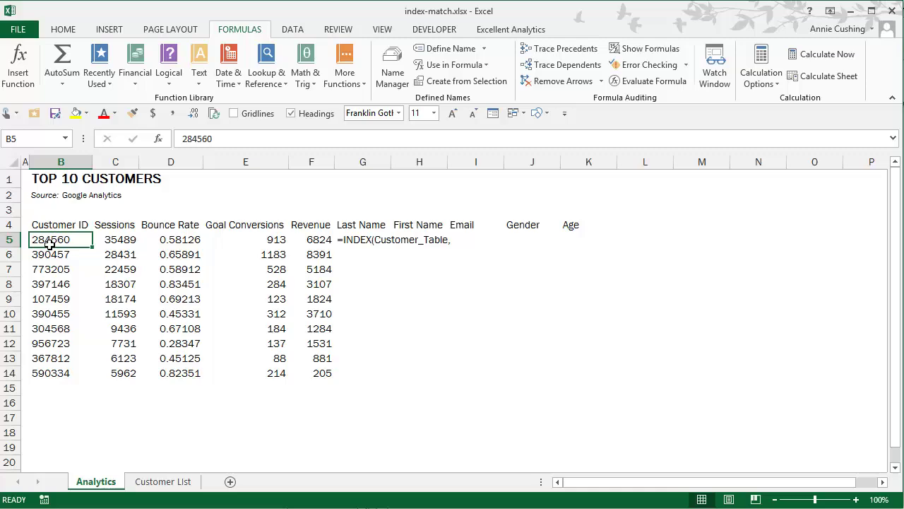
click(157, 482)
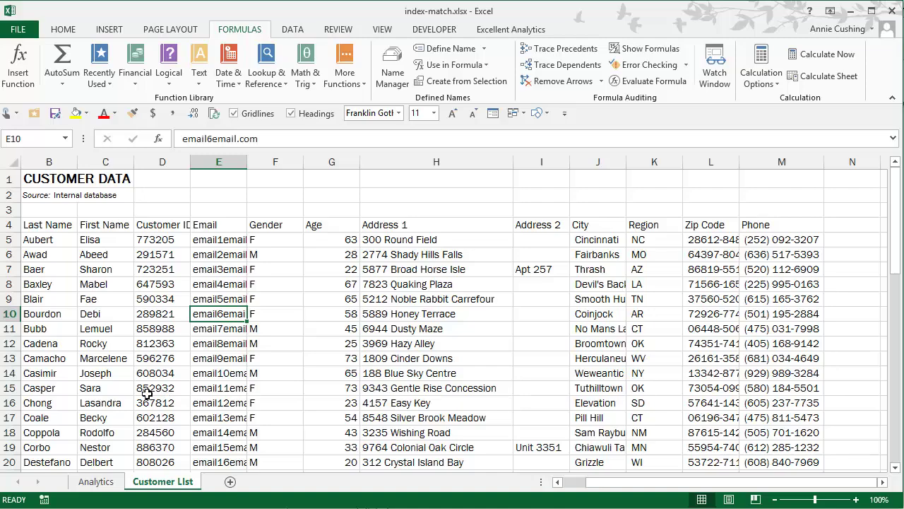
click(96, 481)
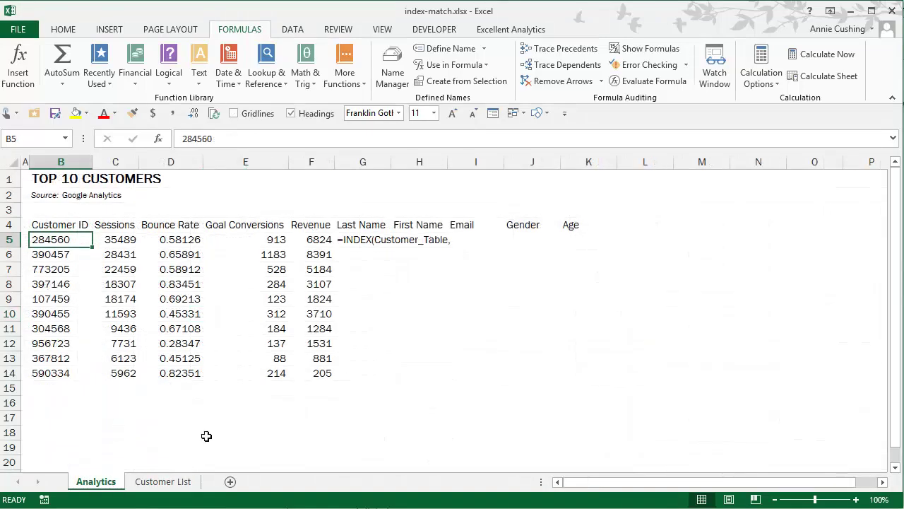
Make G5 live again and add MATCH( with $B5 as its column-locked lookup value.
click(358, 240)
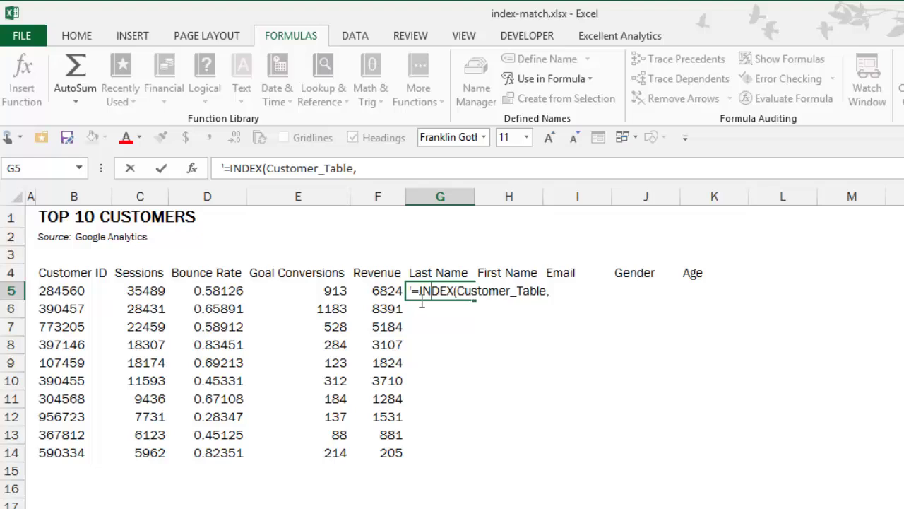
key(BackSpace)
click(567, 301)
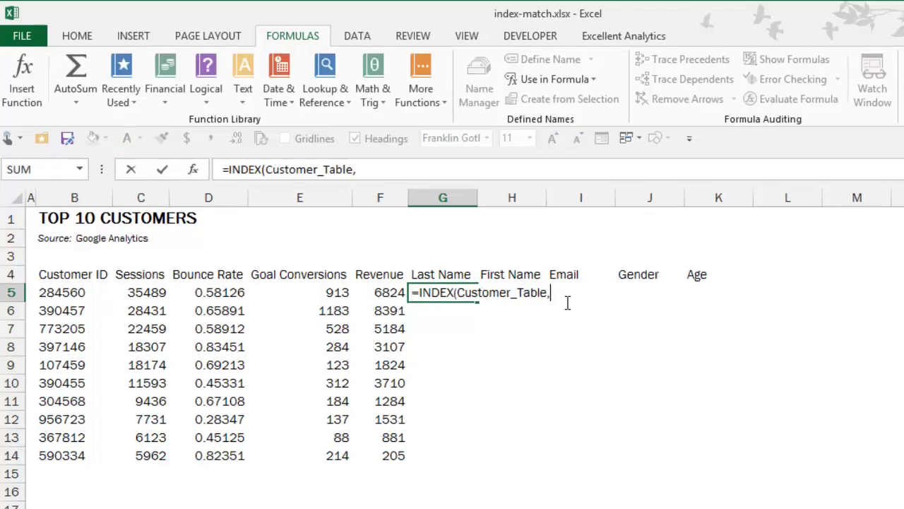
text(m)
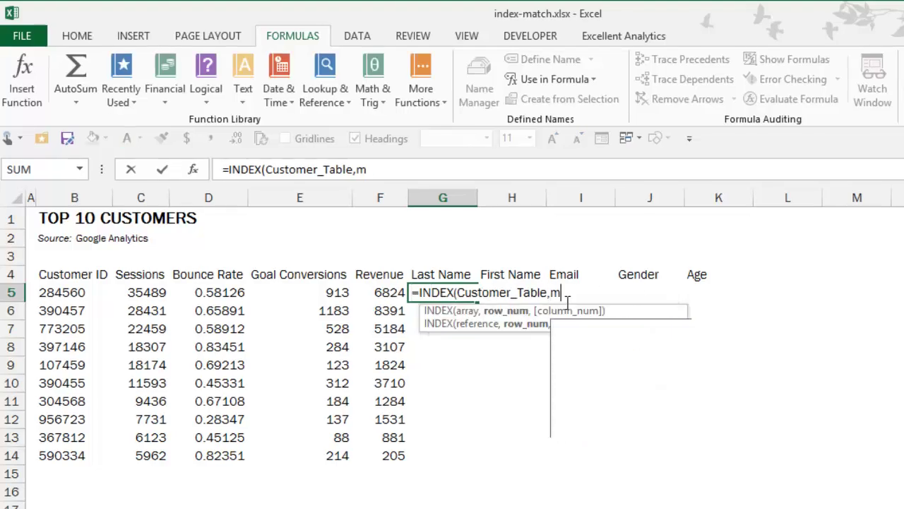
text(at)
key(Tab)
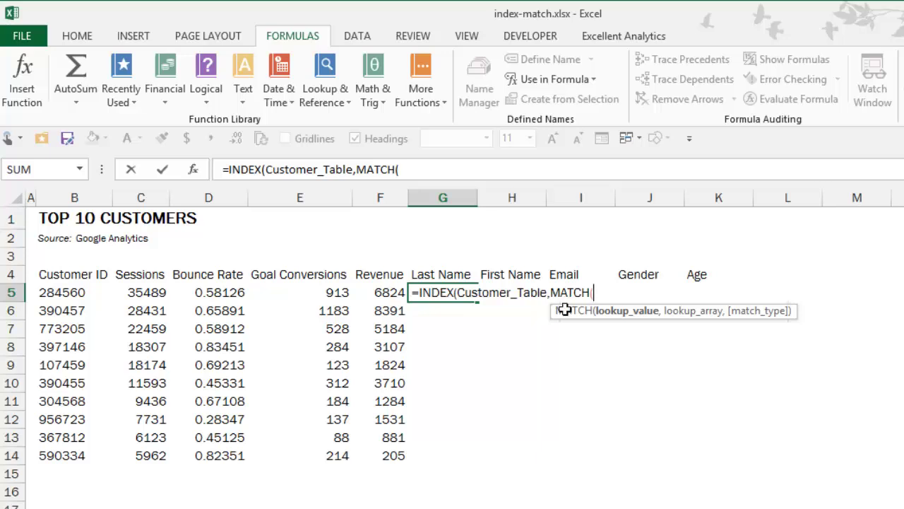
key(F2)
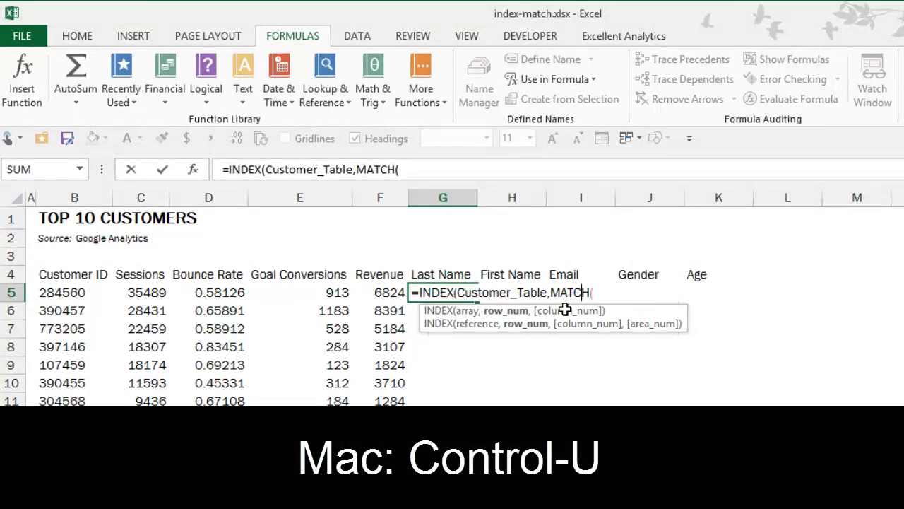
key(Right)
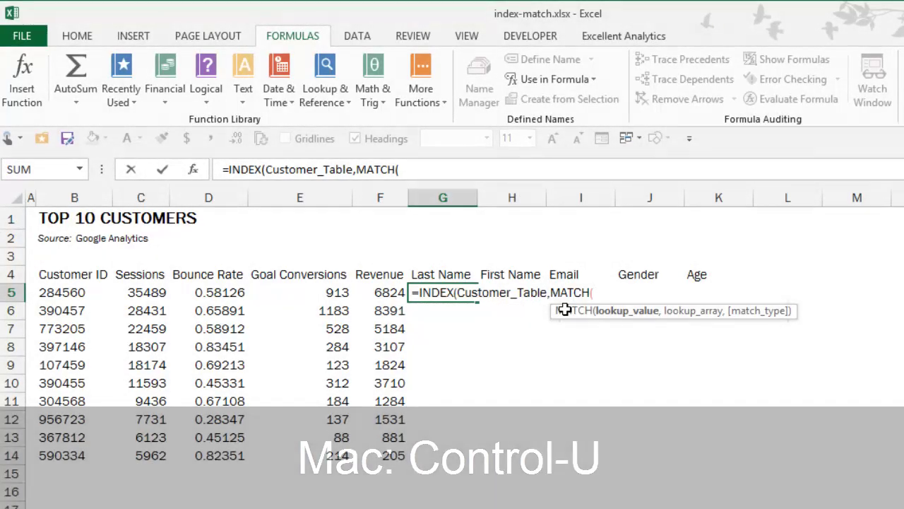
key(Left)
key(Left)
key(Left)
key(Left)
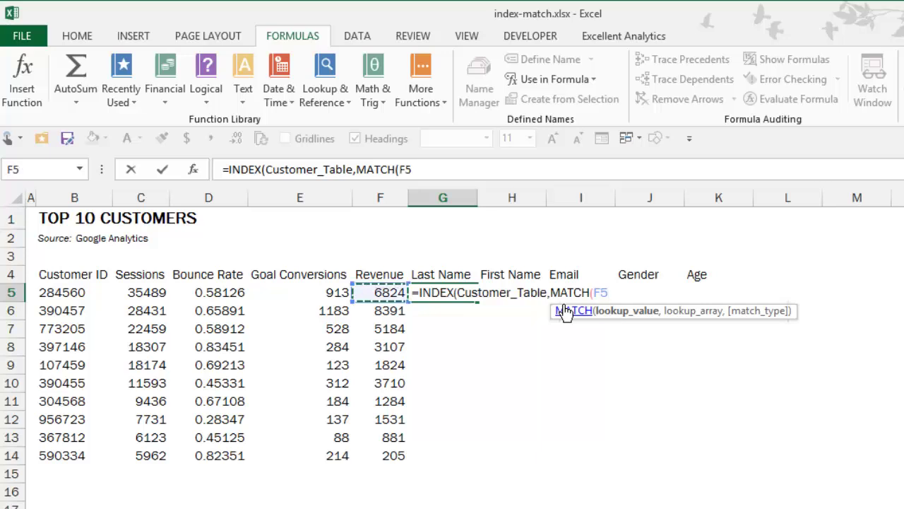
key(Left)
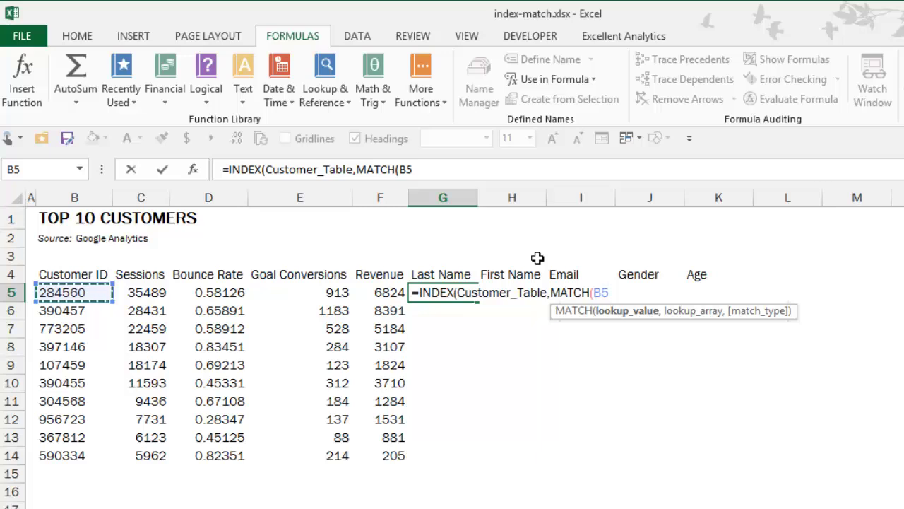
key(F4)
key(F4)
key(F4)
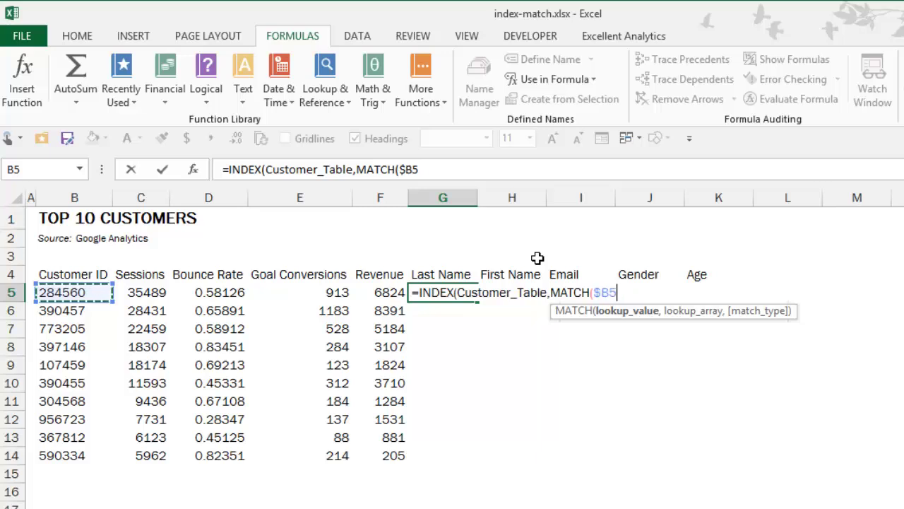
Finish MATCH with Customer_ID and 0, then store G5's formula as apostrophe text.
text(,)
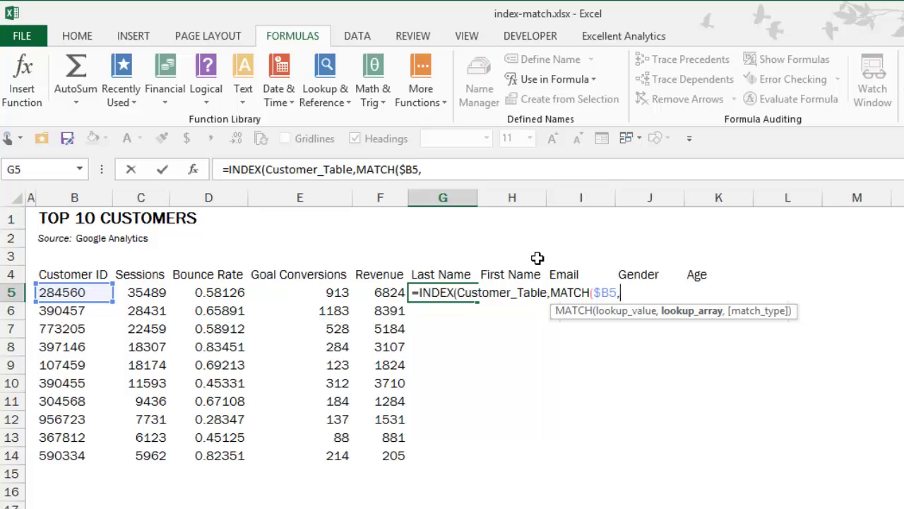
text(cust)
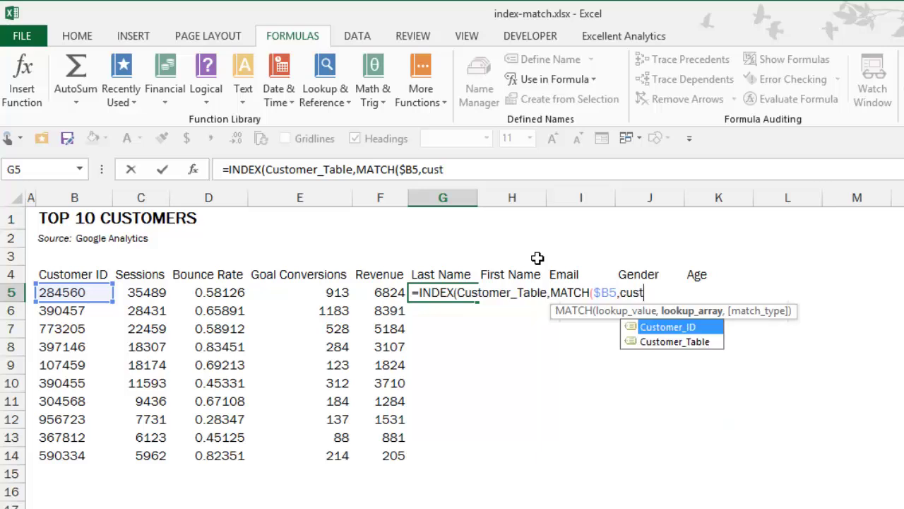
key(Tab)
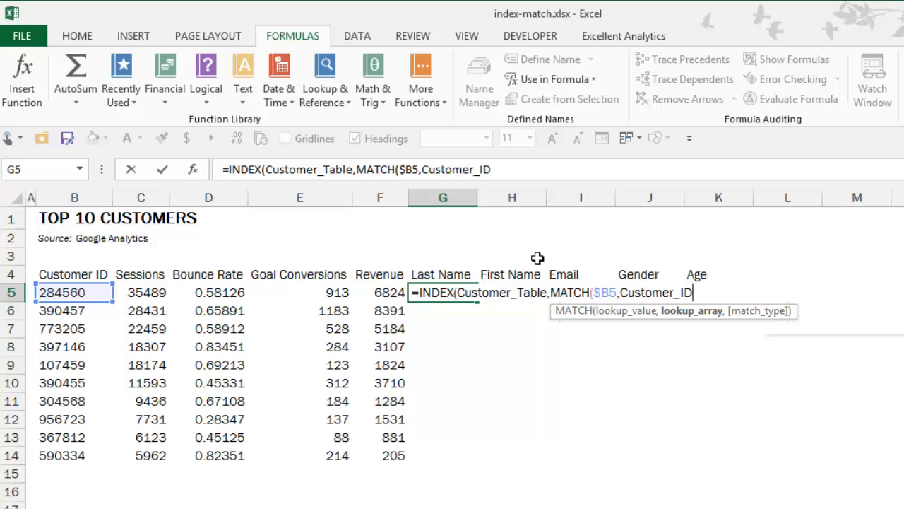
text(,)
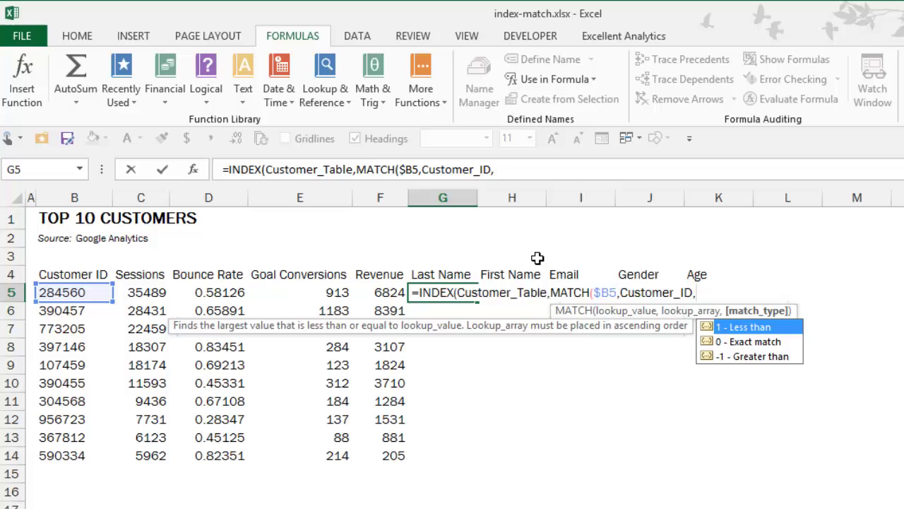
text(0))
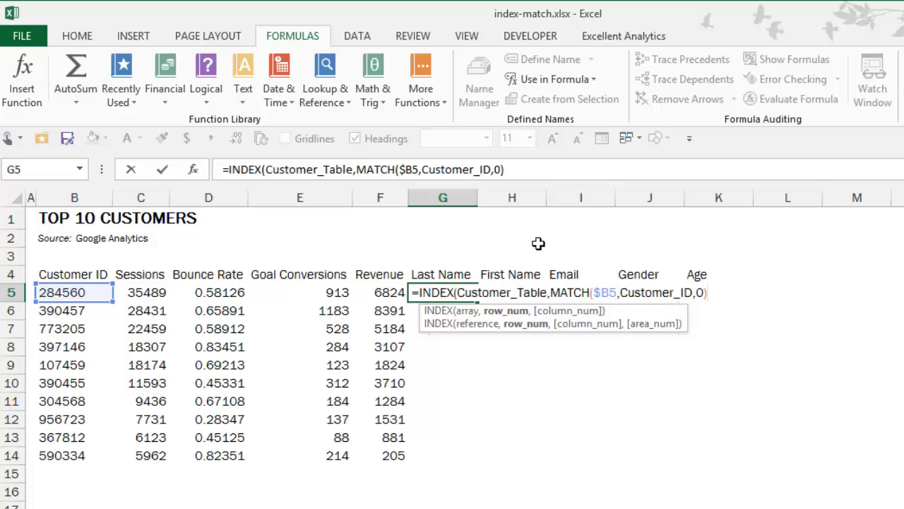
text(,)
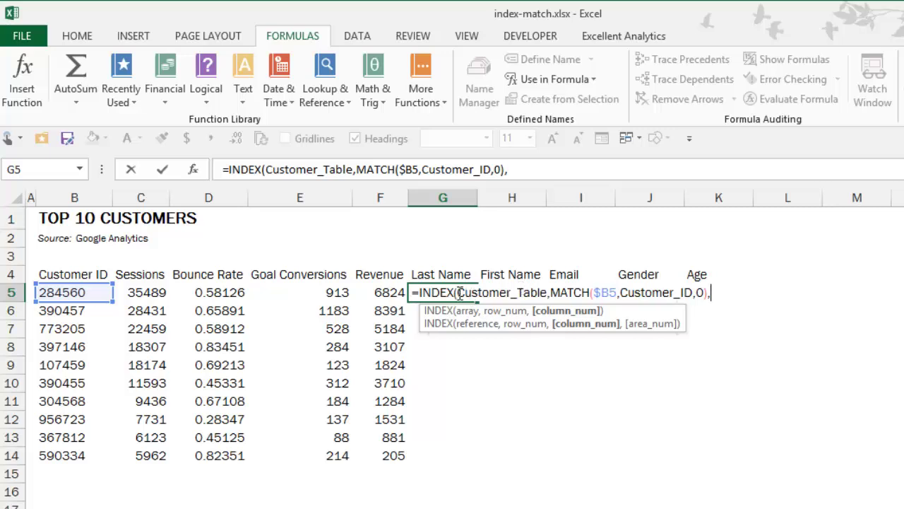
click(416, 296)
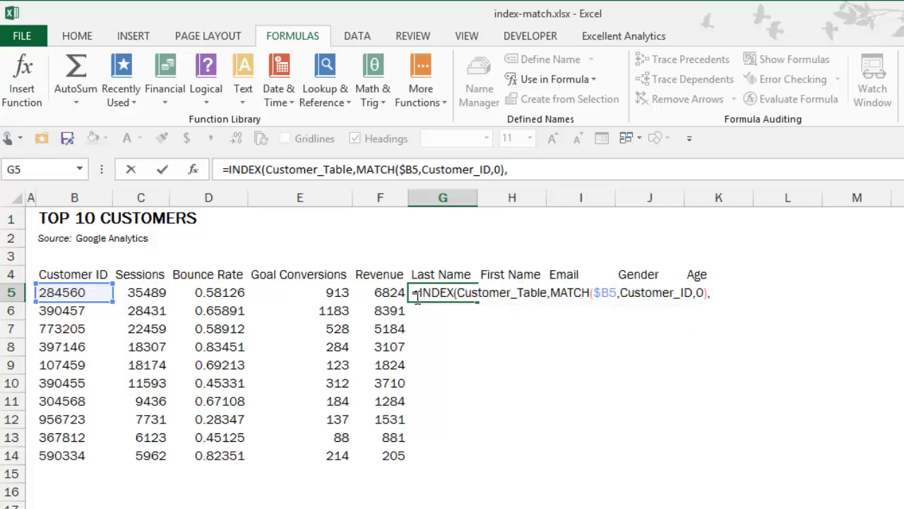
text(')
key(Return)
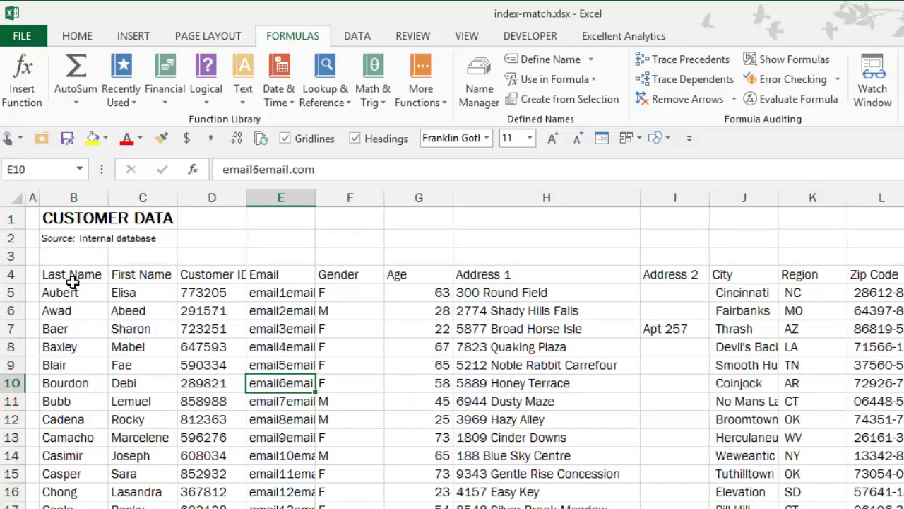
Reactivate G5's formula by deleting its apostrophe and begin typing col after MATCH.
key(ctrl+Page_Down)
key(ctrl+Page_Up)
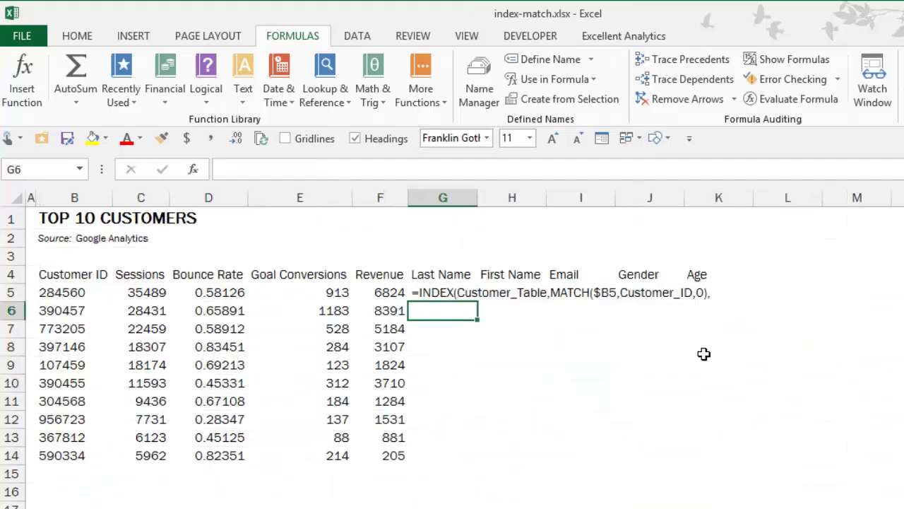
double_click(426, 292)
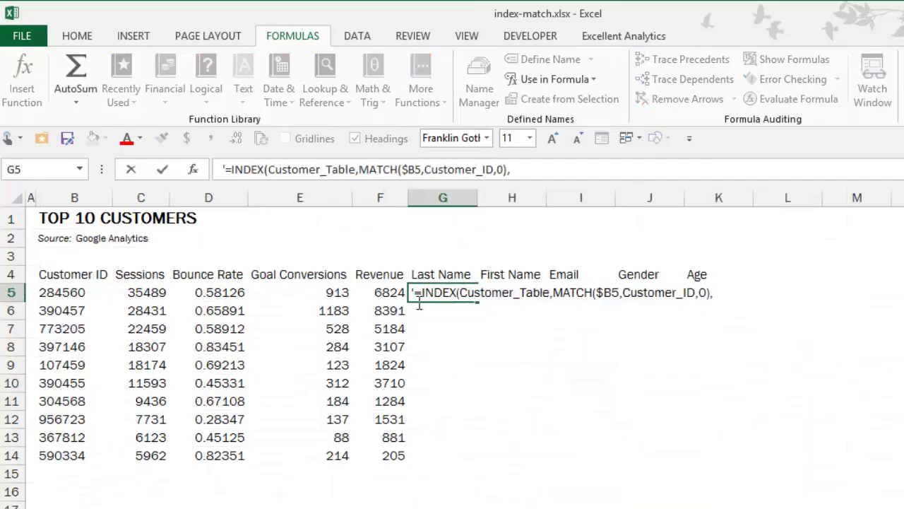
key(Home)
key(Delete)
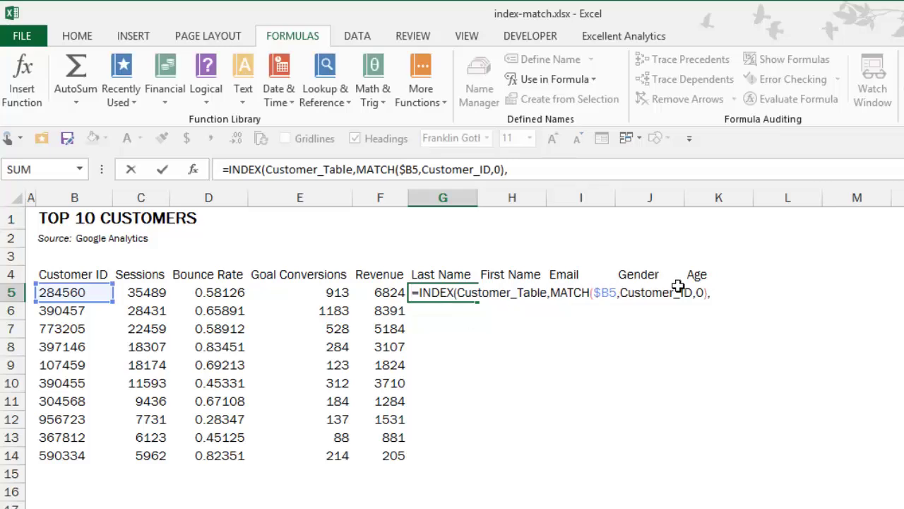
click(730, 299)
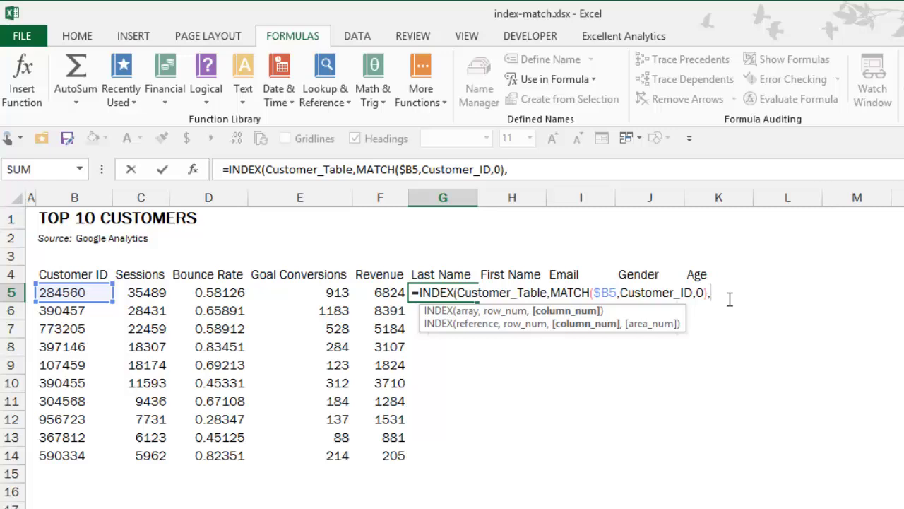
text(col)
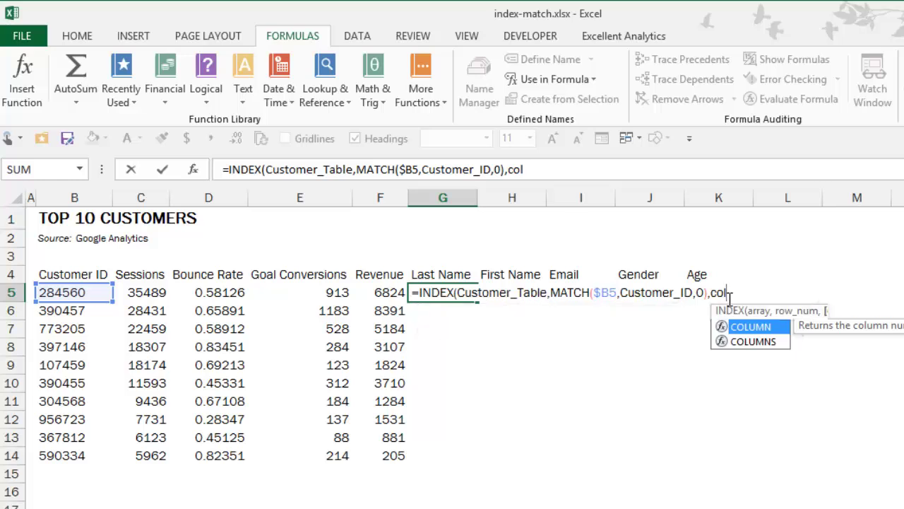
Finish G5's INDEX/MATCH formula with COLUMN(A3) so it returns the last name Coppola.
key(Tab)
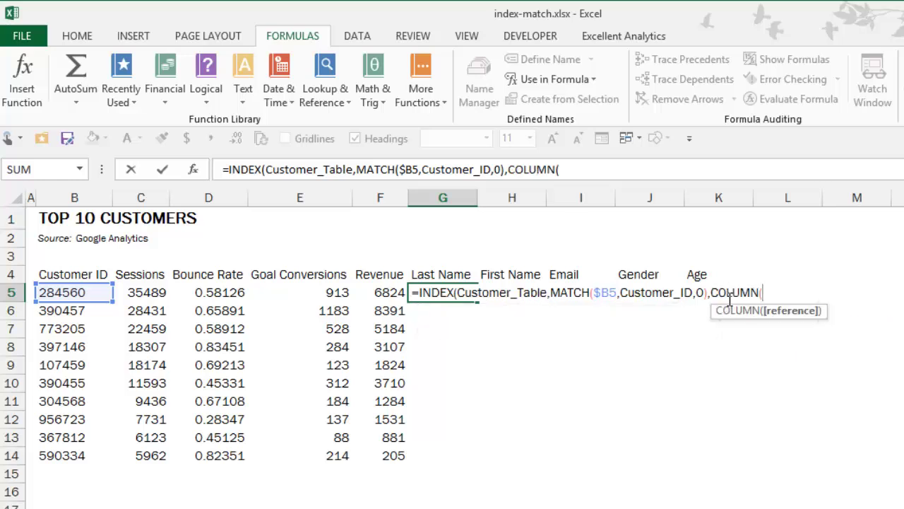
click(34, 254)
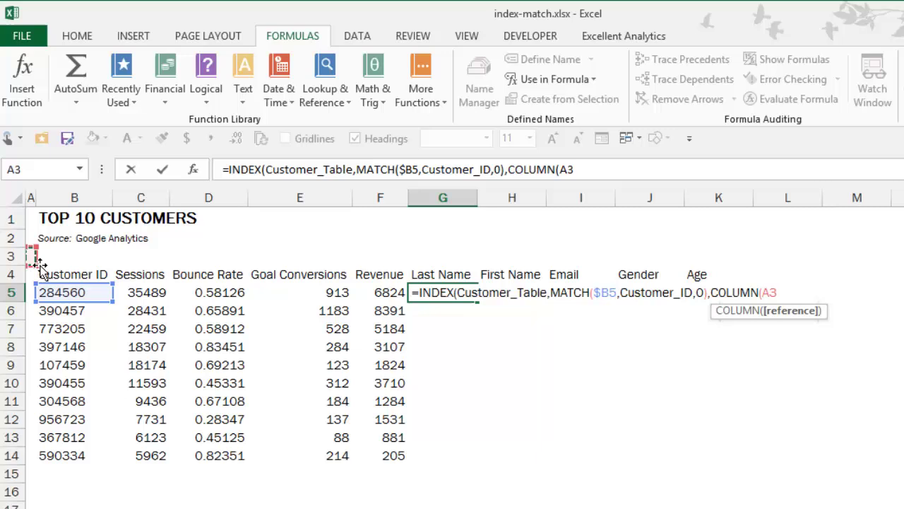
text())
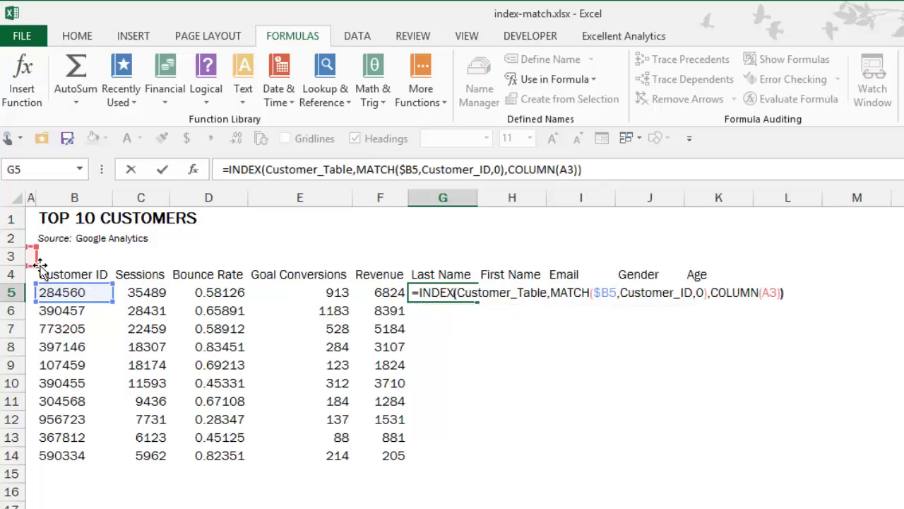
key(Return)
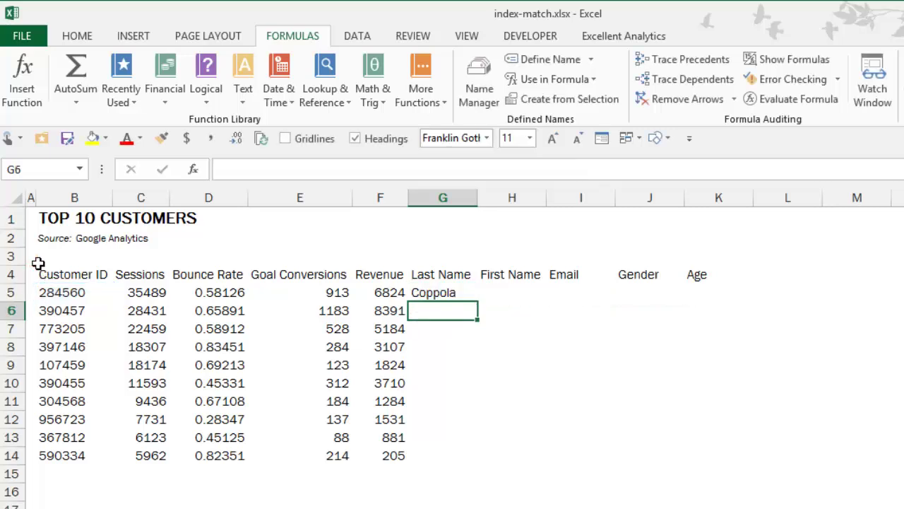
Fill the G5 lookup formula down to row 14 and across into the First Name column.
click(452, 296)
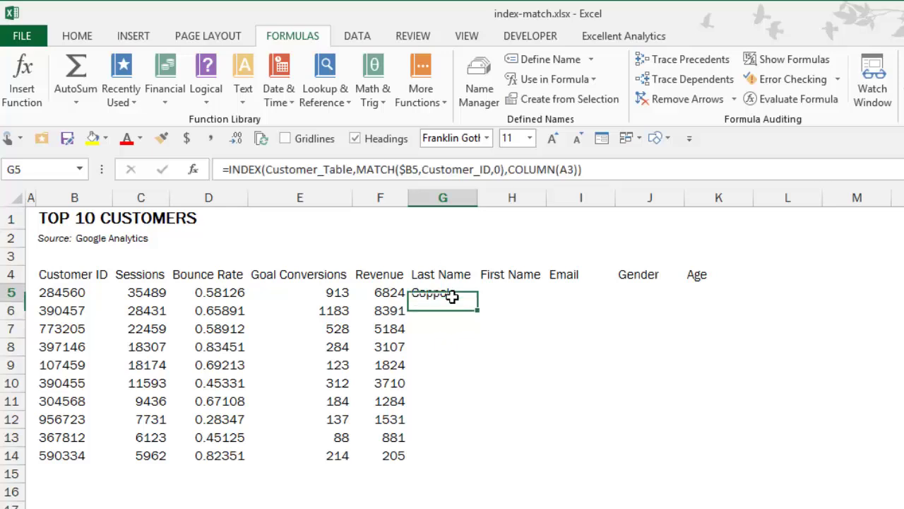
drag(484, 308, 460, 464)
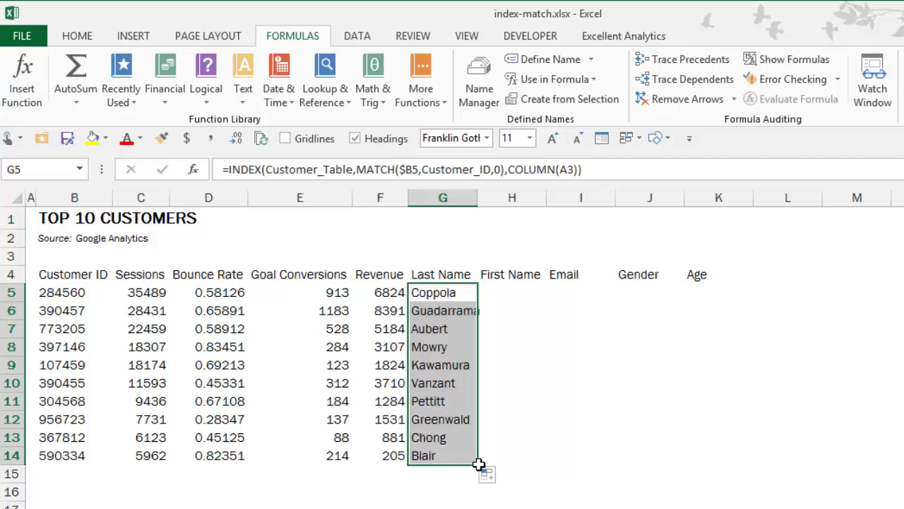
drag(485, 470, 539, 467)
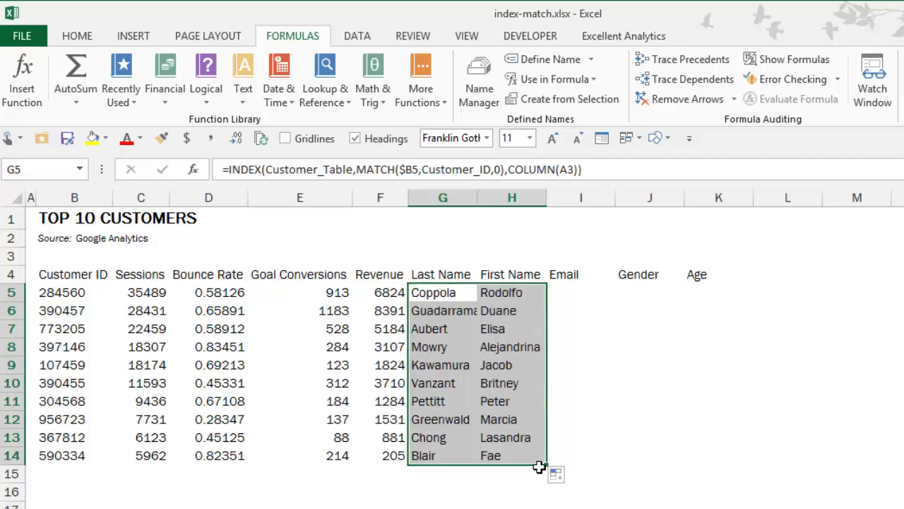
Copy the H5 First Name formula into the first Email cell, I5.
click(524, 297)
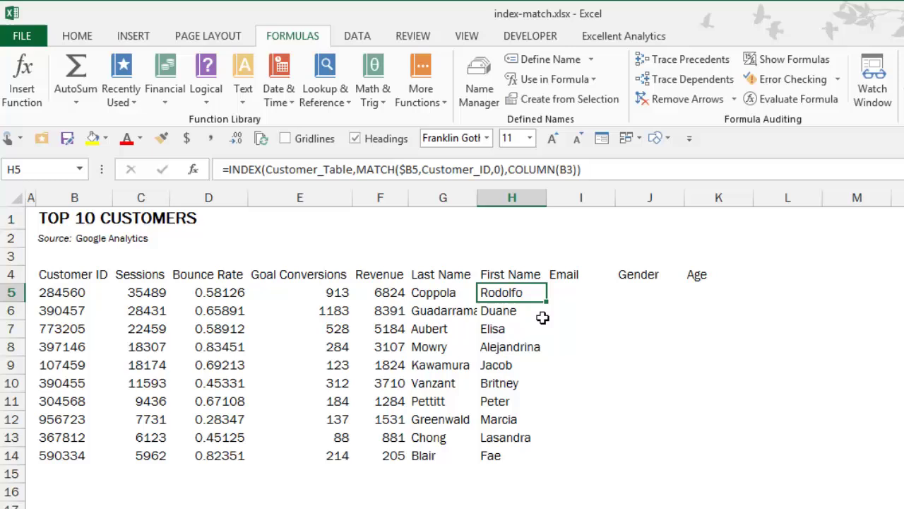
drag(553, 308, 588, 302)
click(589, 296)
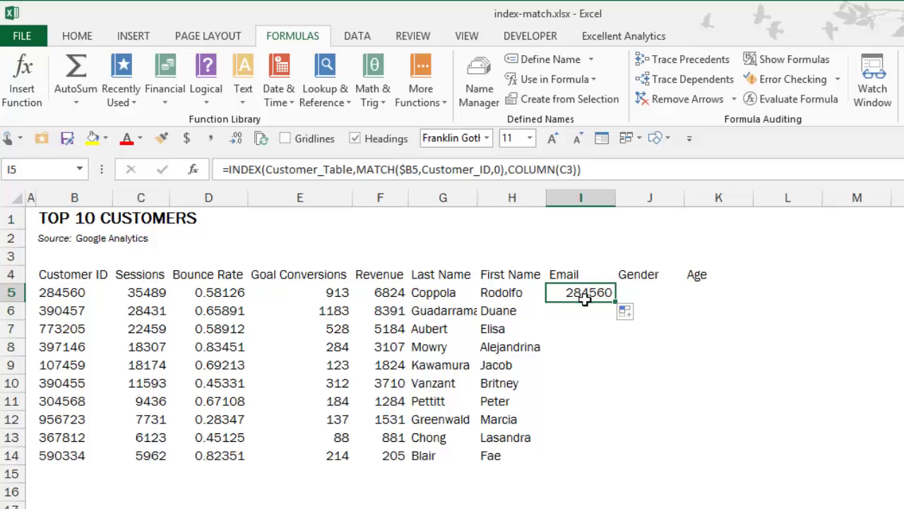
Correct I5's email formula from COLUMN(C3) to COLUMN(D3).
click(574, 176)
key(BackSpace)
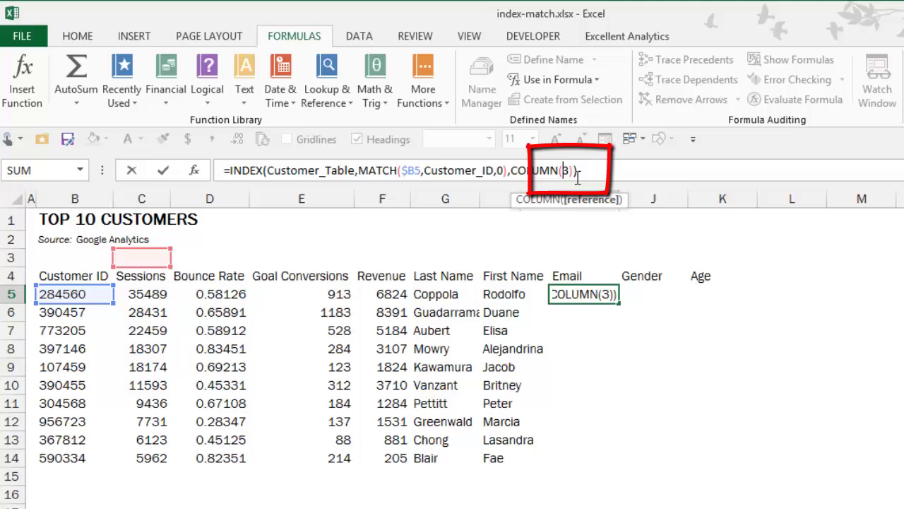
text(D)
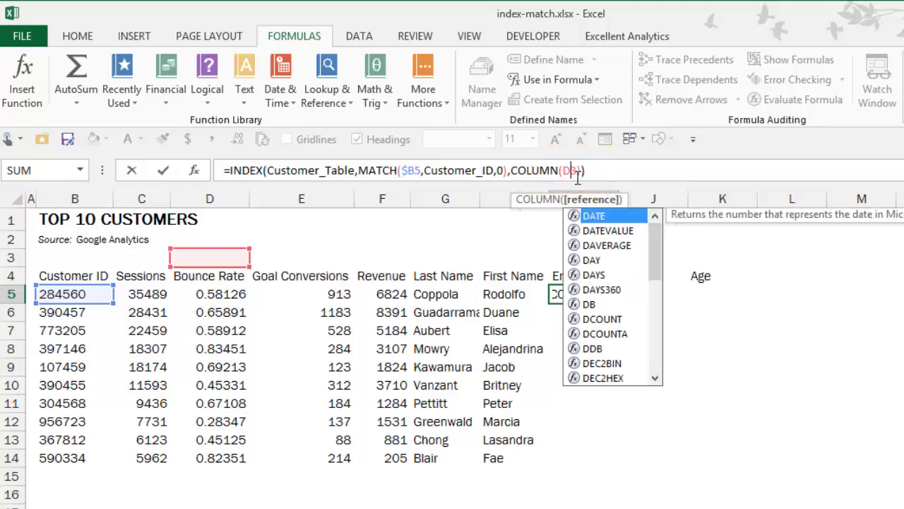
key(Return)
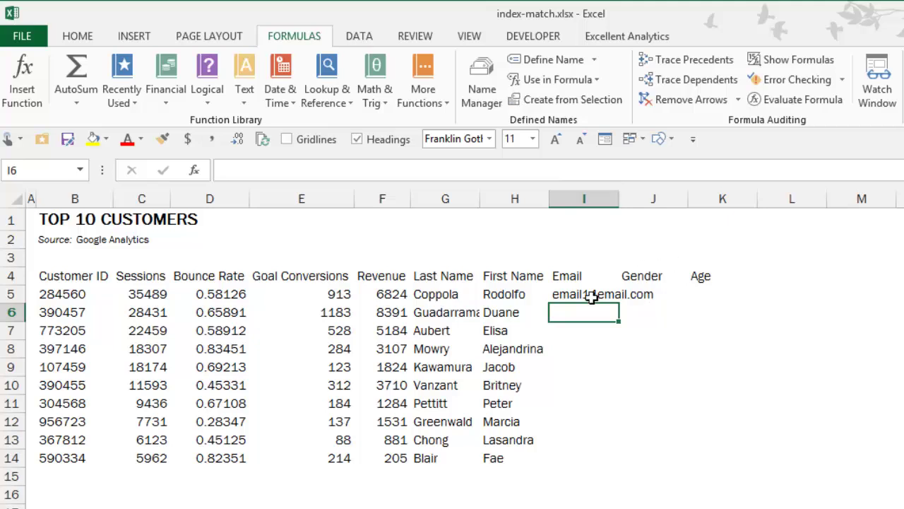
Copy the I5 formula across to Age (K5) and fill it down to row 14.
click(595, 296)
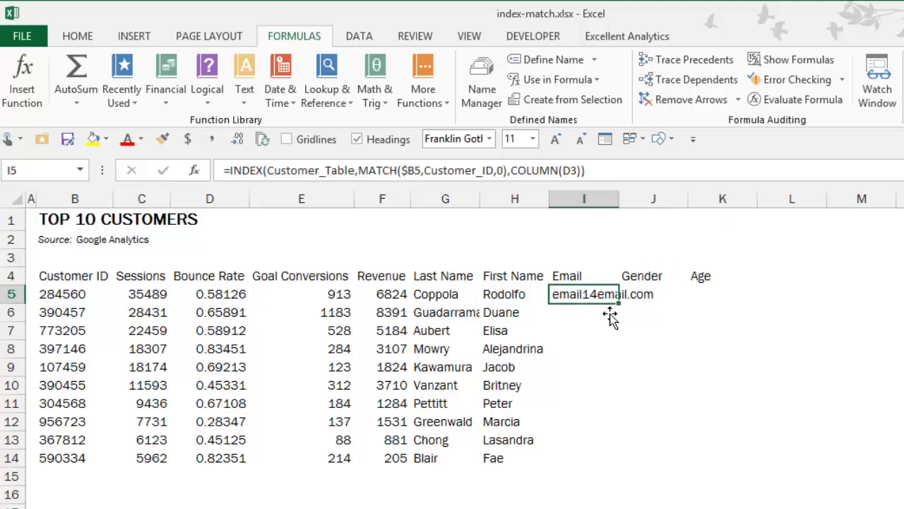
drag(626, 311, 784, 299)
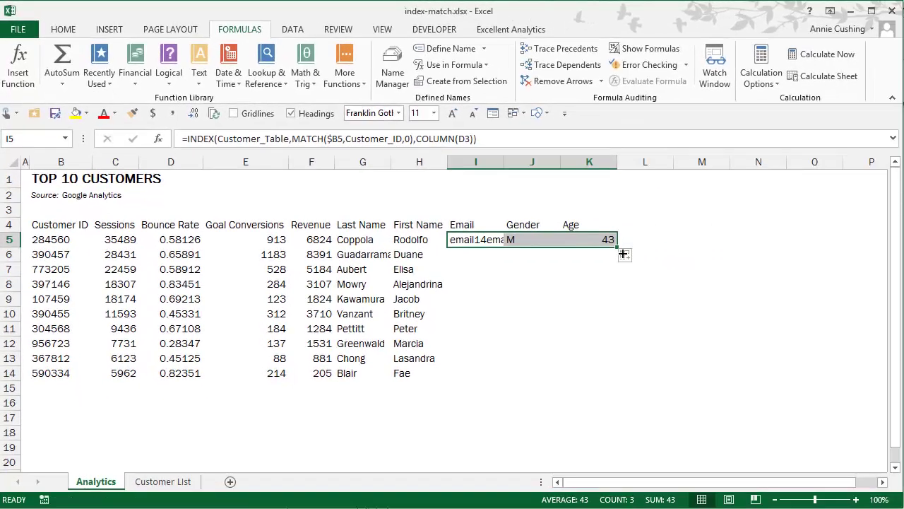
double_click(623, 254)
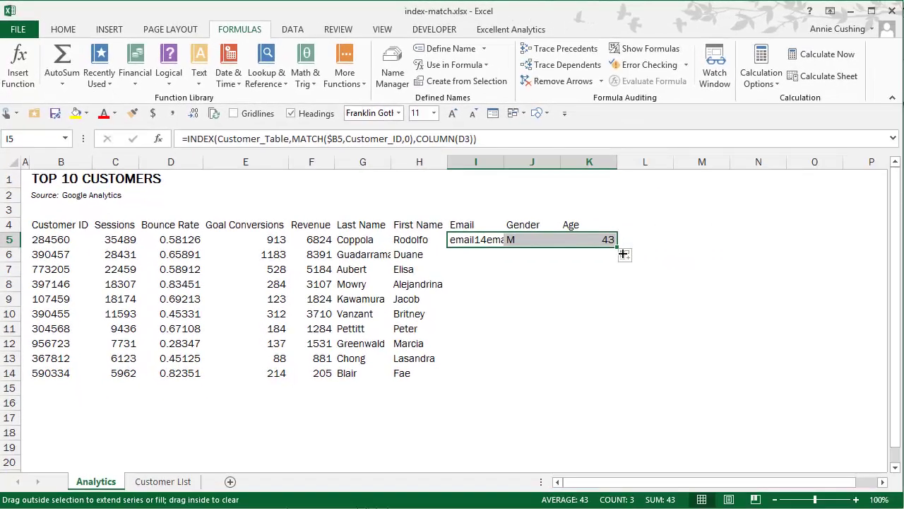
Copy customer ID 284560 from B5 and find it on the Customer List sheet.
click(427, 269)
click(52, 242)
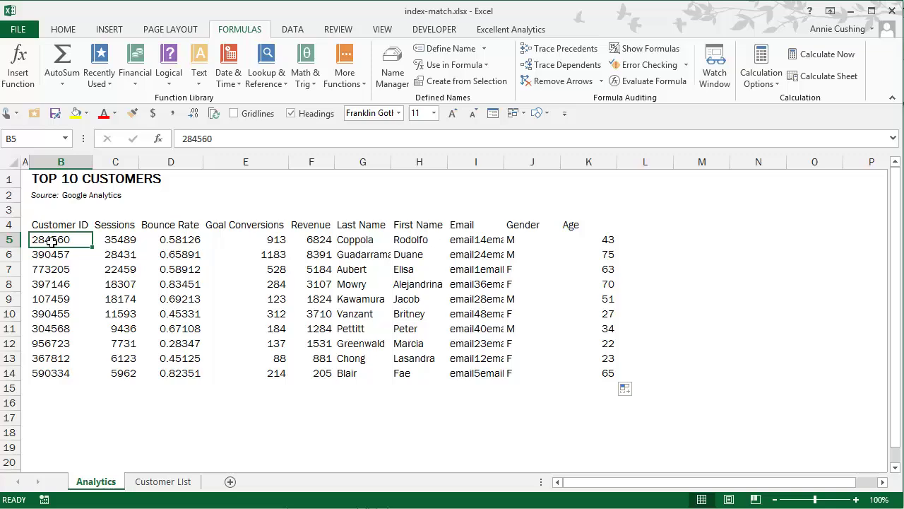
drag(216, 139, 158, 142)
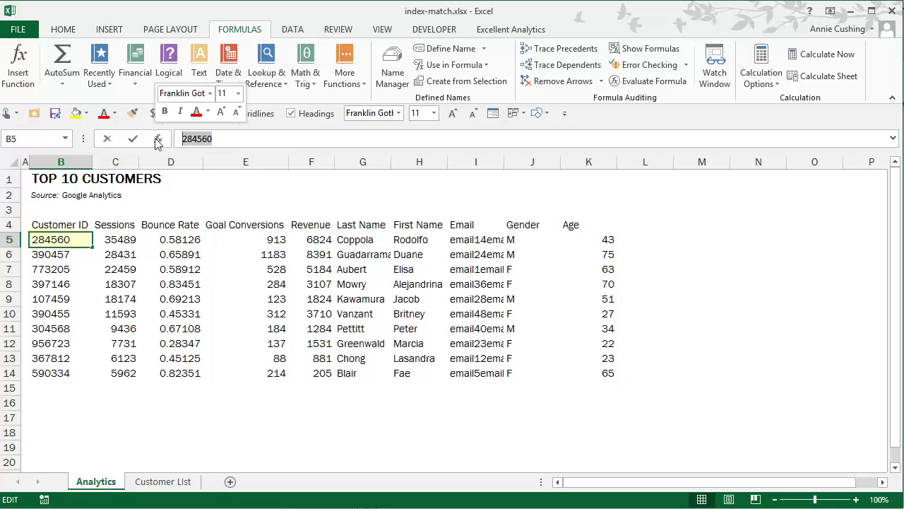
key(Escape)
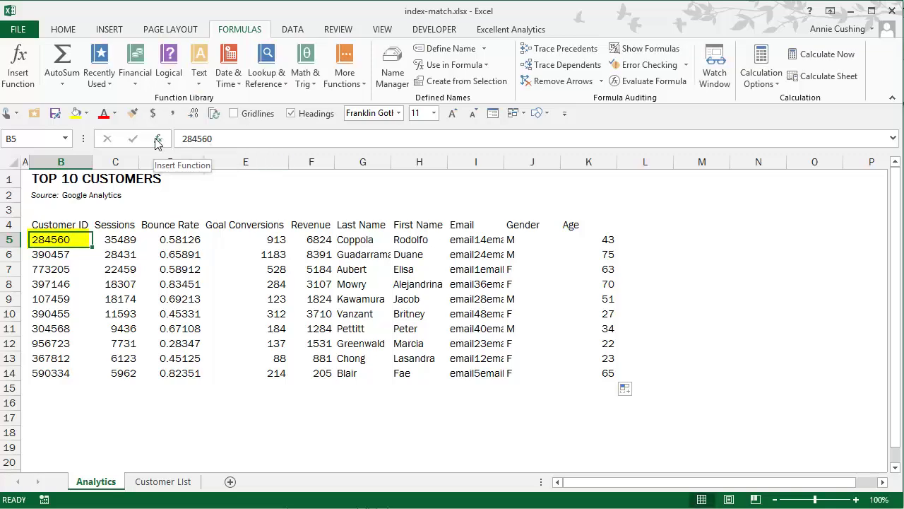
click(169, 487)
click(180, 171)
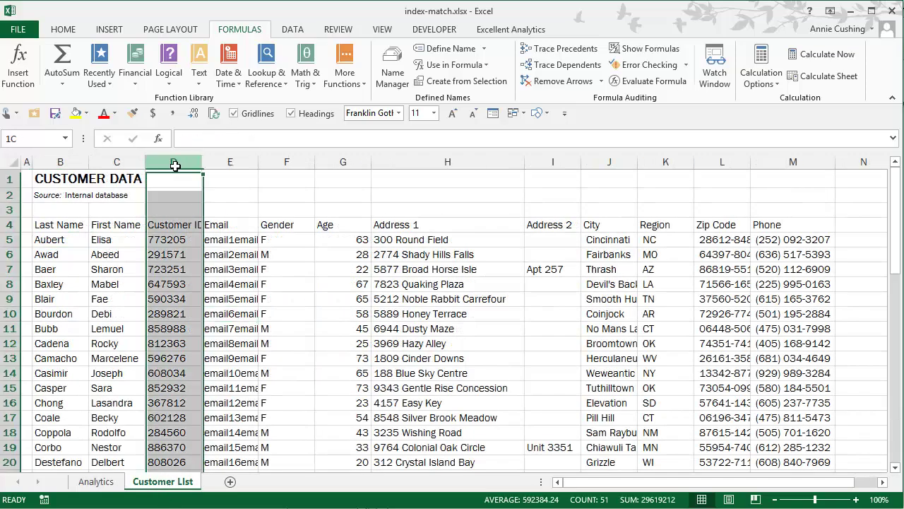
key(ctrl+f)
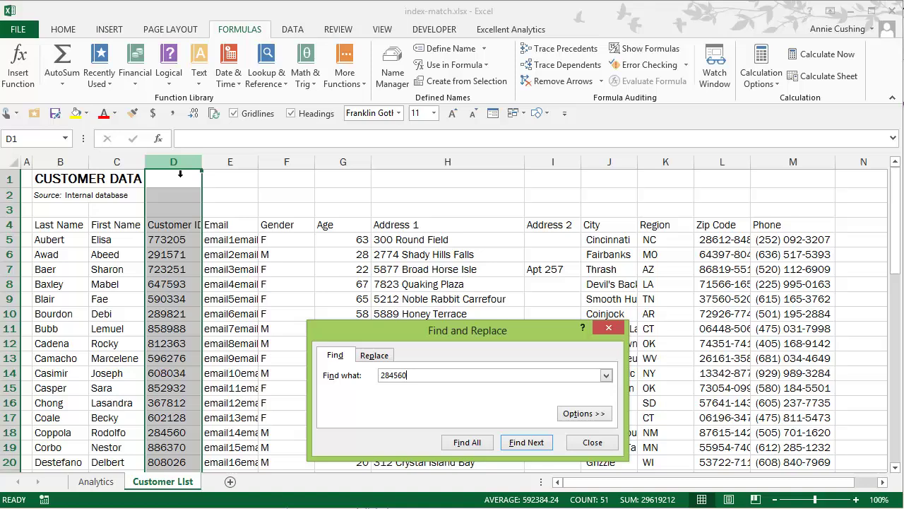
key(Return)
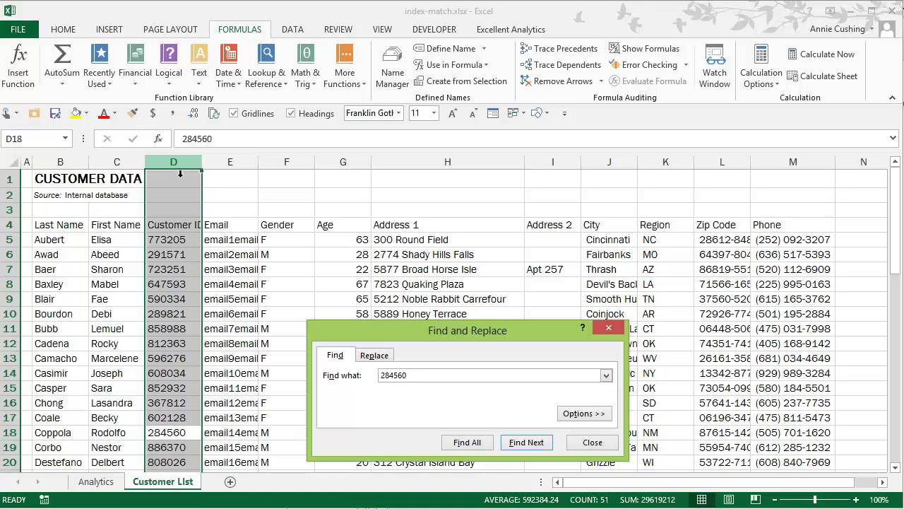
click(608, 327)
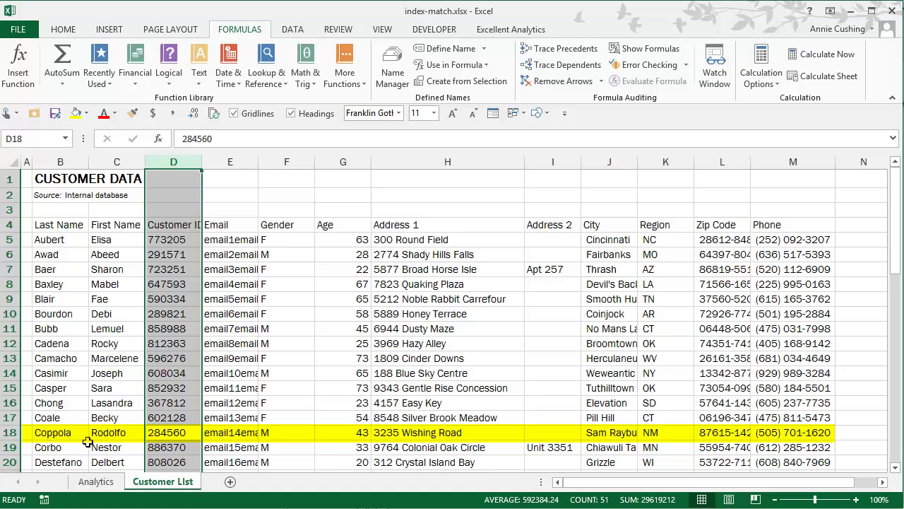
click(95, 481)
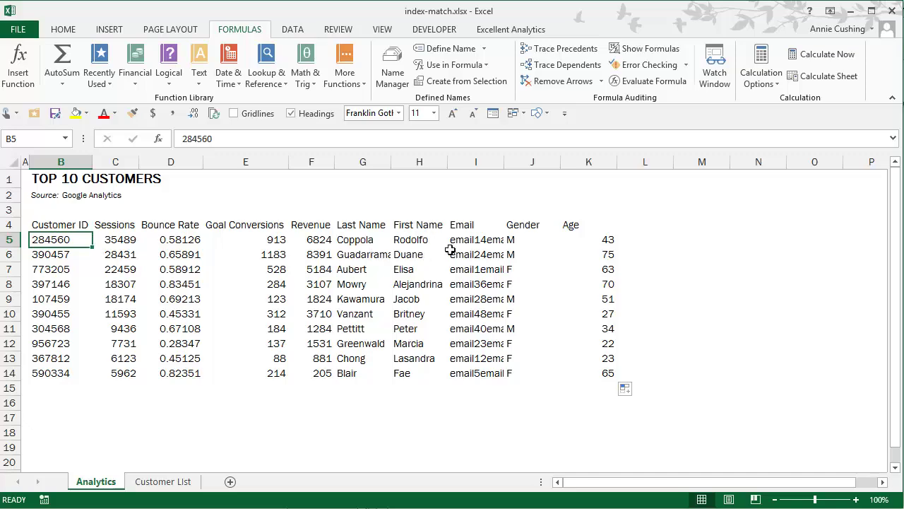
click(173, 481)
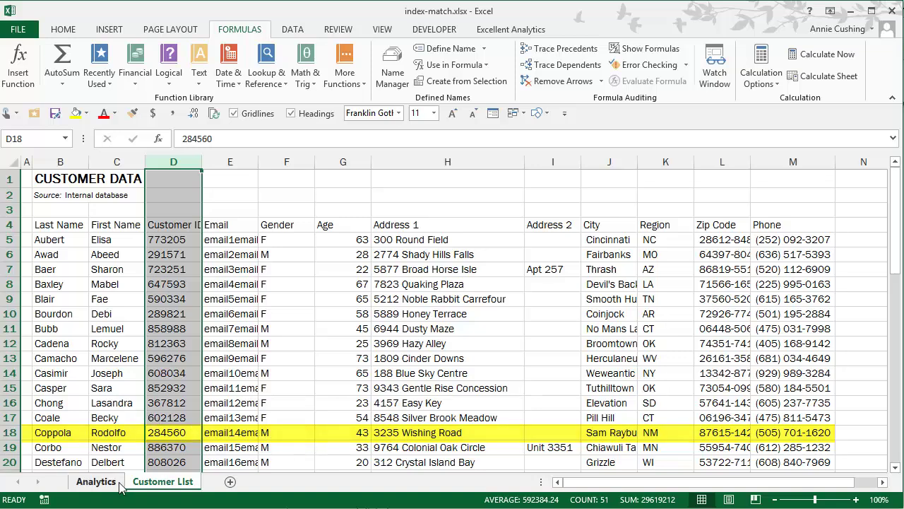
click(97, 482)
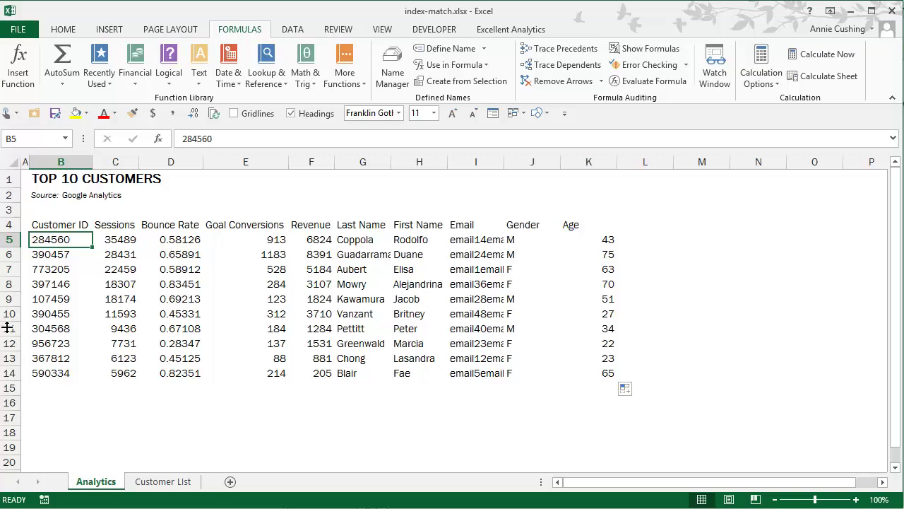
Copy the last customer ID 590334 from B14, find it on Customer List, then return to Analytics.
double_click(60, 378)
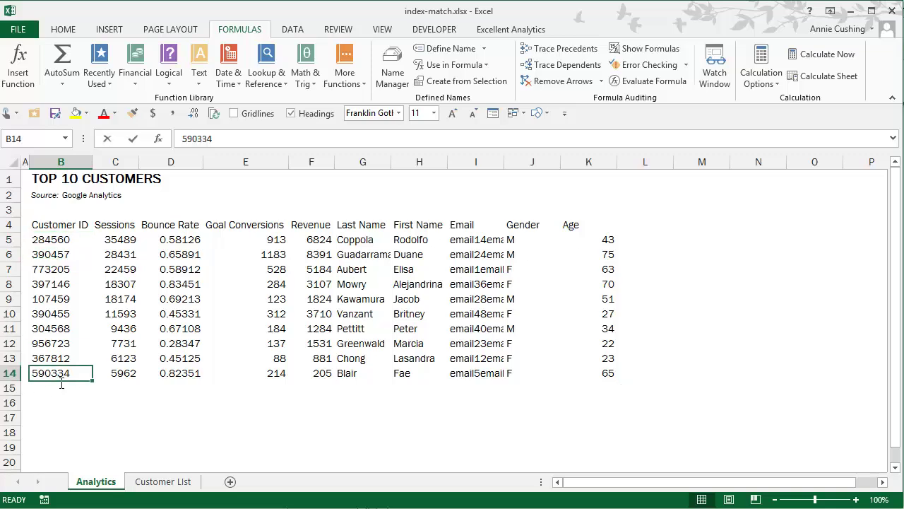
double_click(78, 382)
key(ctrl+c)
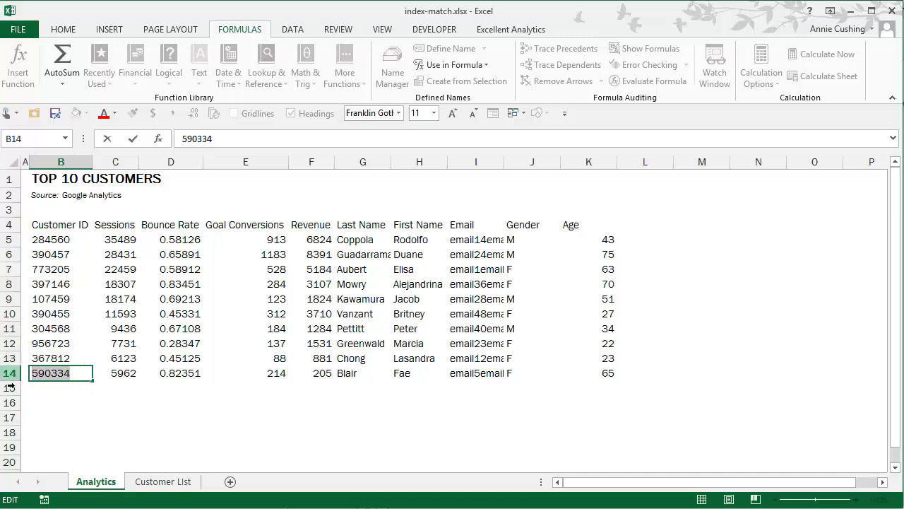
key(Escape)
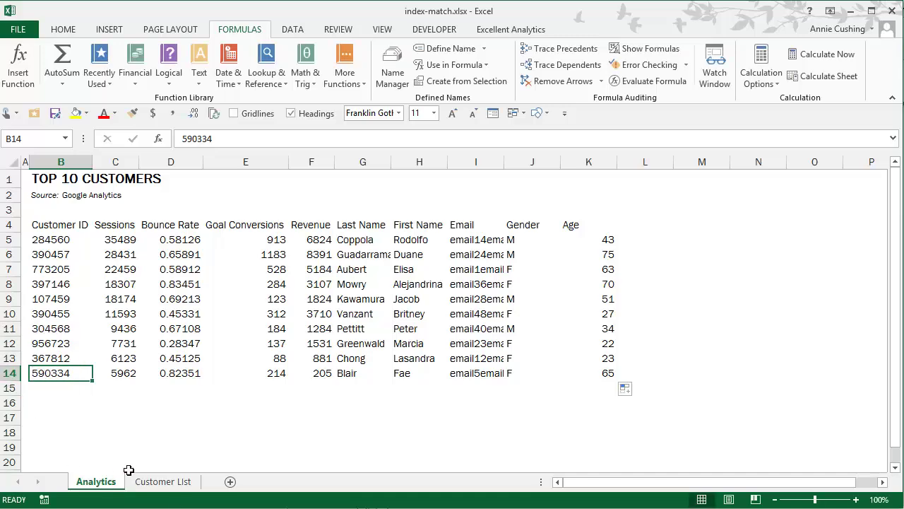
click(166, 484)
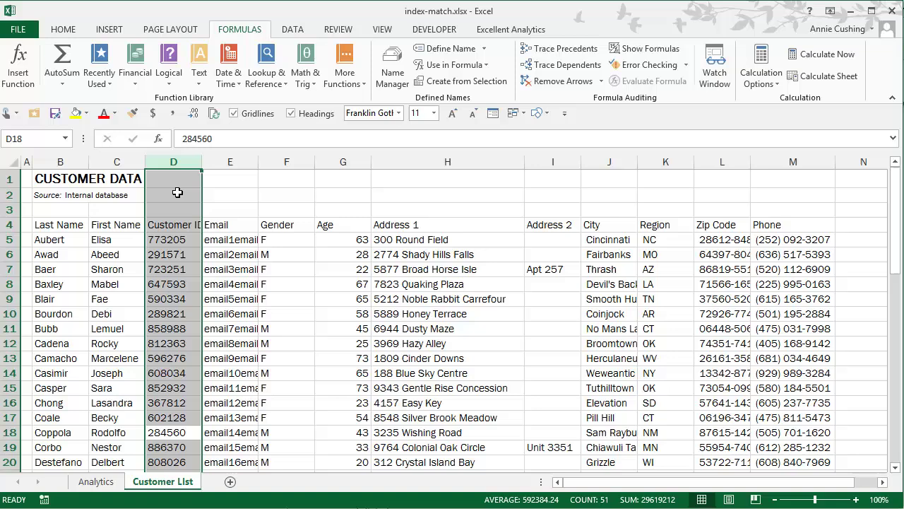
click(188, 170)
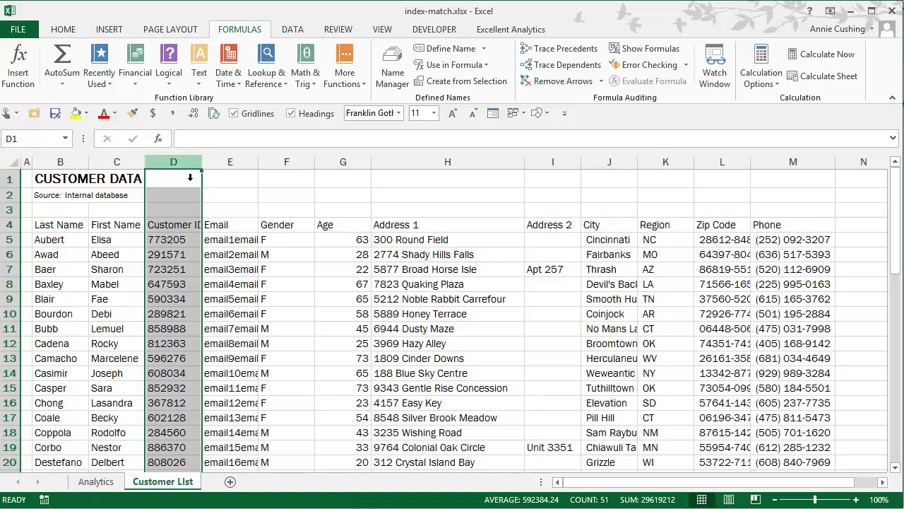
key(ctrl+f)
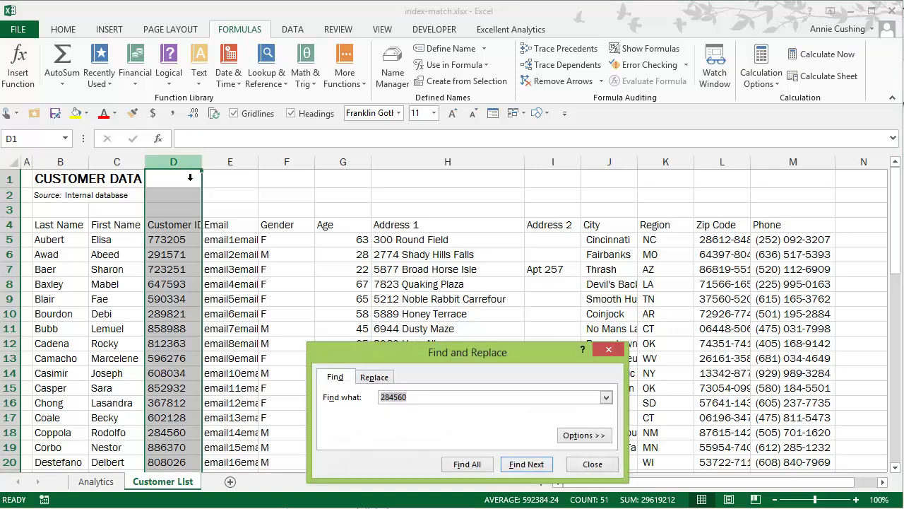
key(ctrl+v)
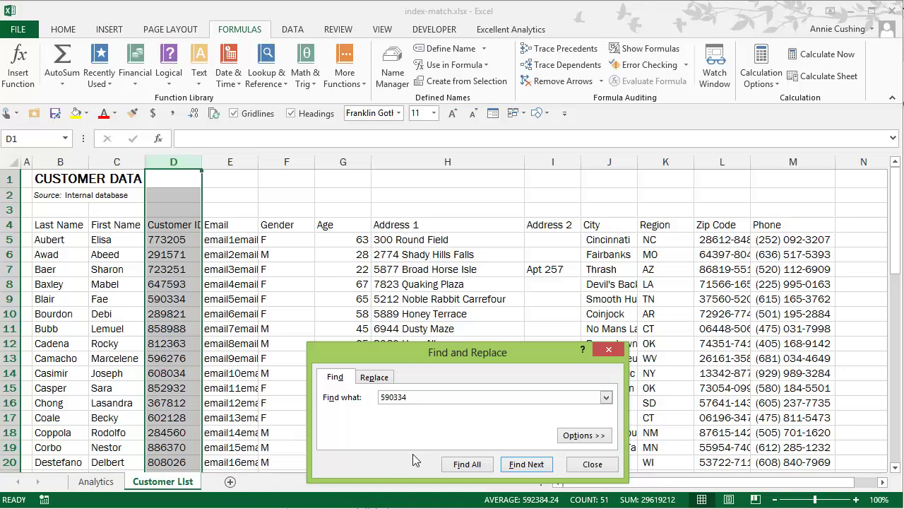
click(523, 466)
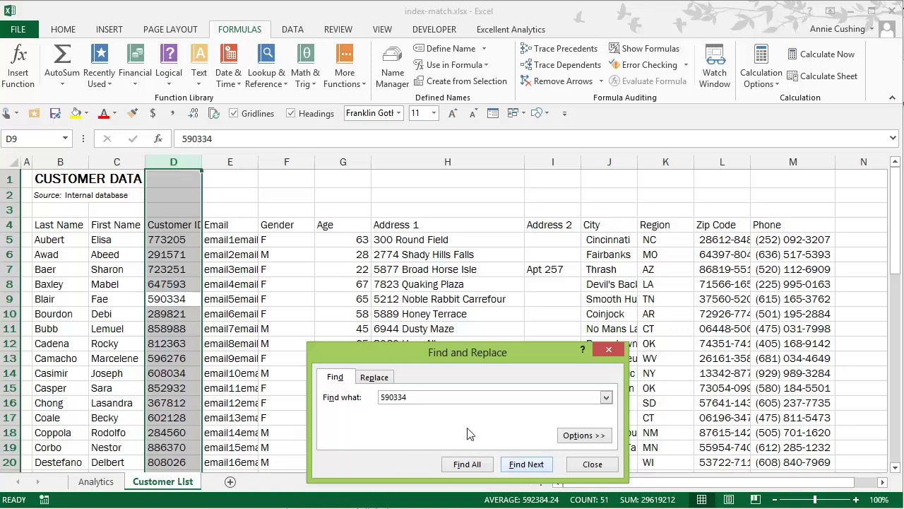
click(608, 349)
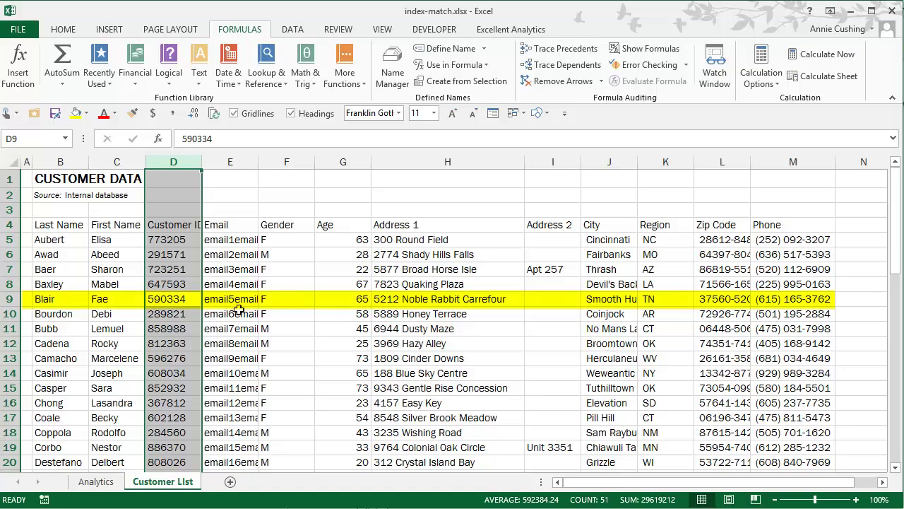
click(104, 482)
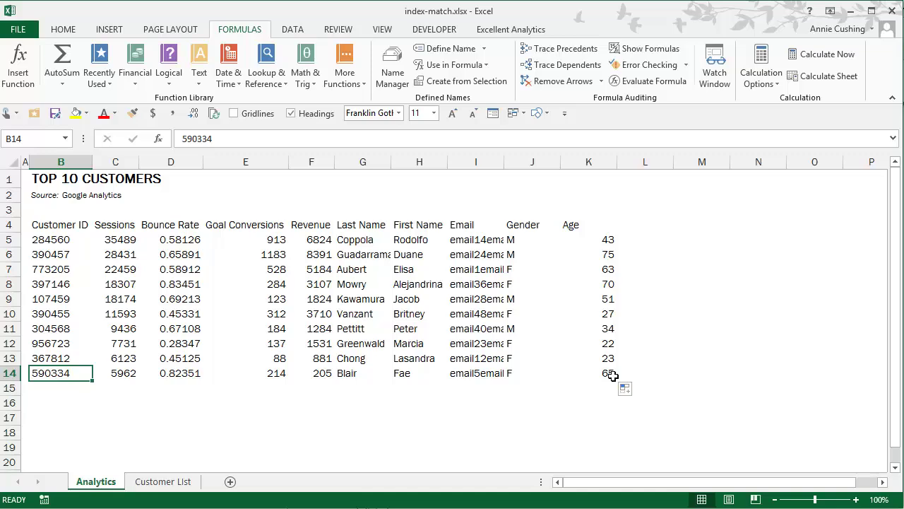
Wrap G5's INDEX/MATCH formula in IFERROR with a blank "" fallback.
click(356, 244)
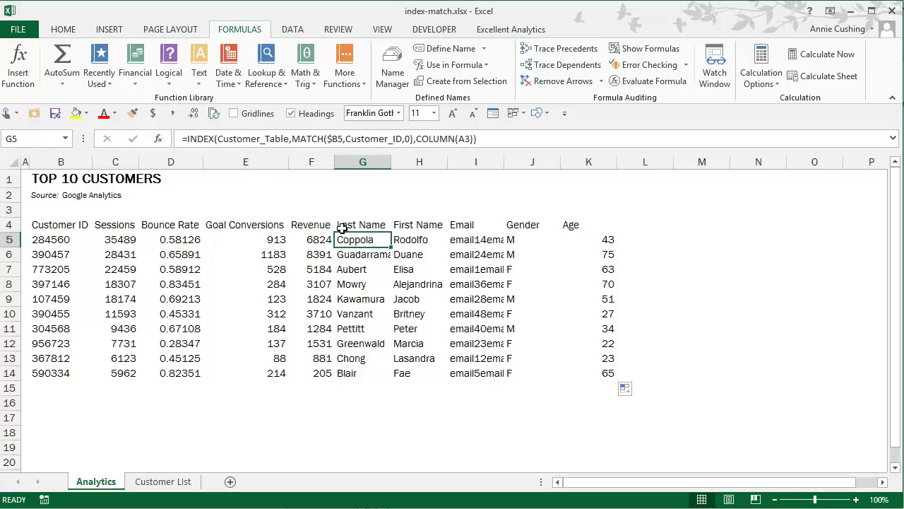
double_click(351, 241)
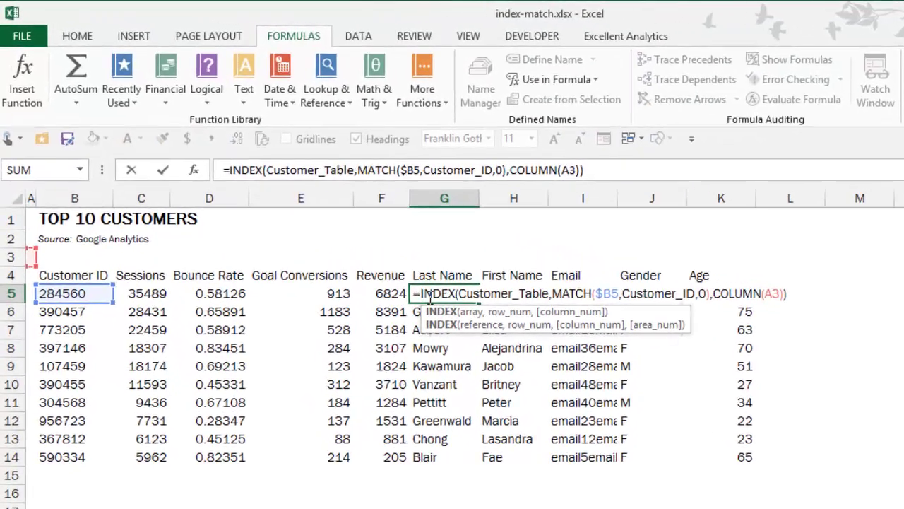
text(if)
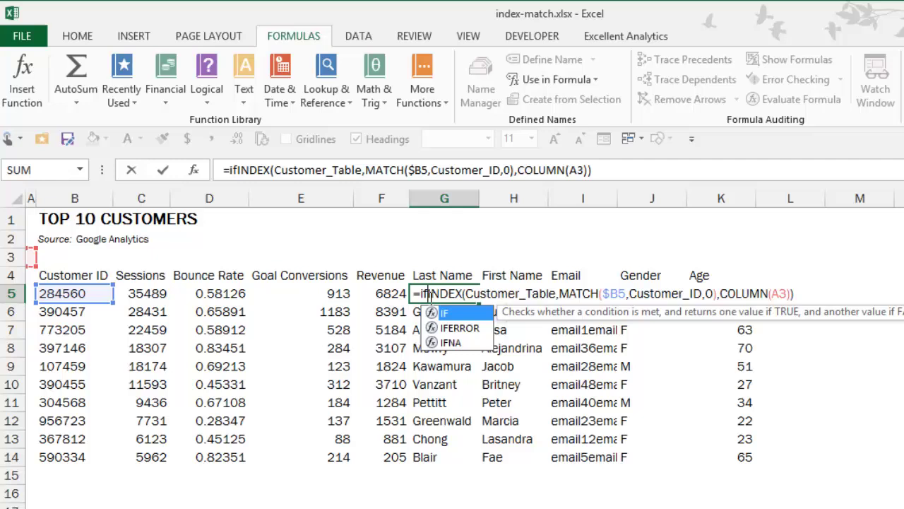
text(er)
key(Tab)
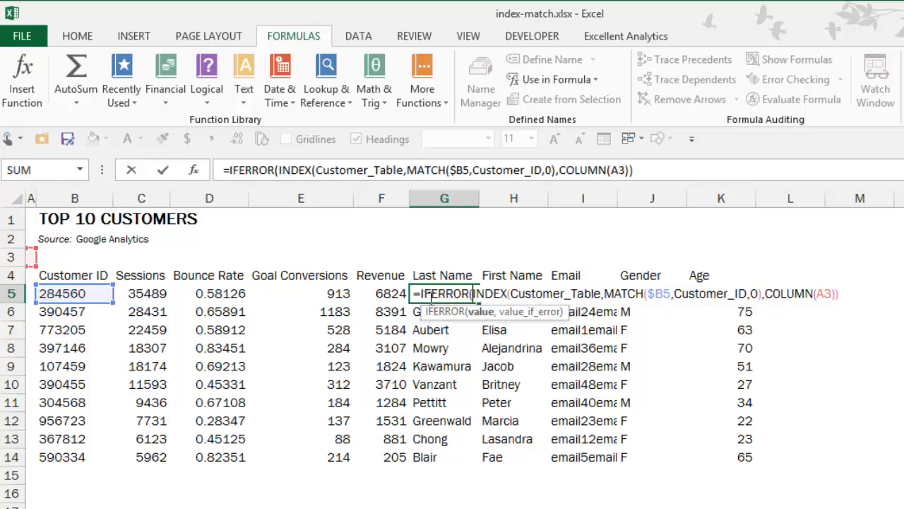
key(End)
text(,)
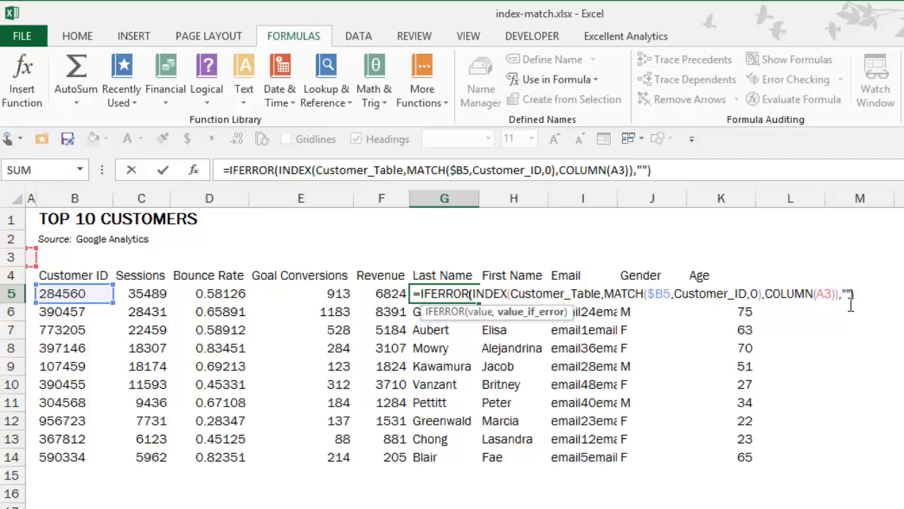
key(Return)
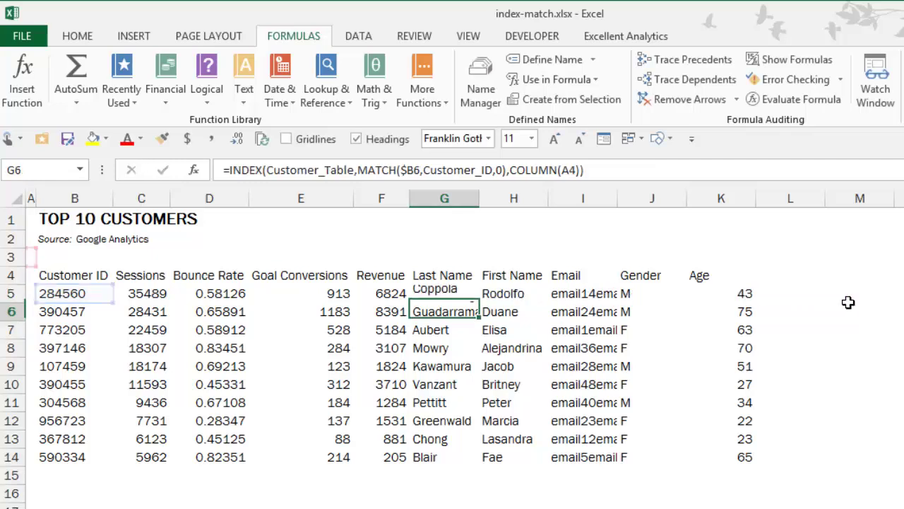
Refill the IFERROR formula from G5 down to row 14 and across through the Age column.
click(468, 294)
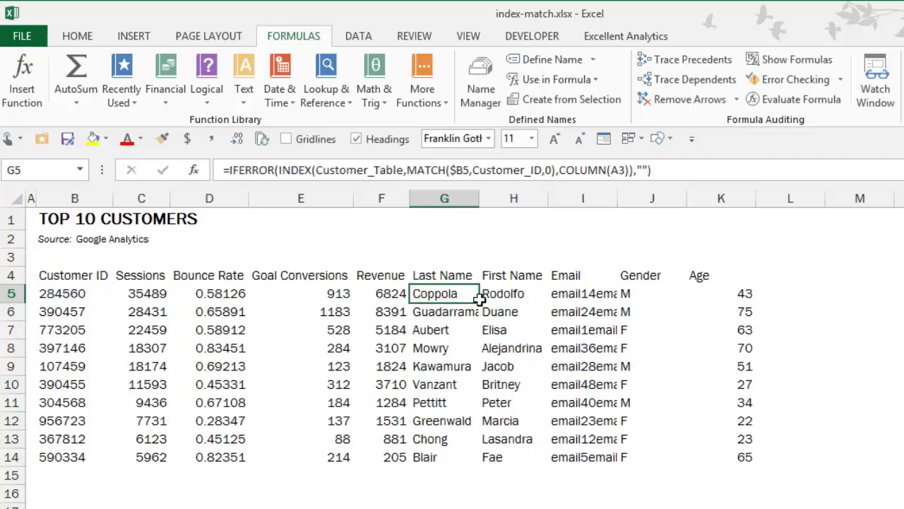
double_click(480, 305)
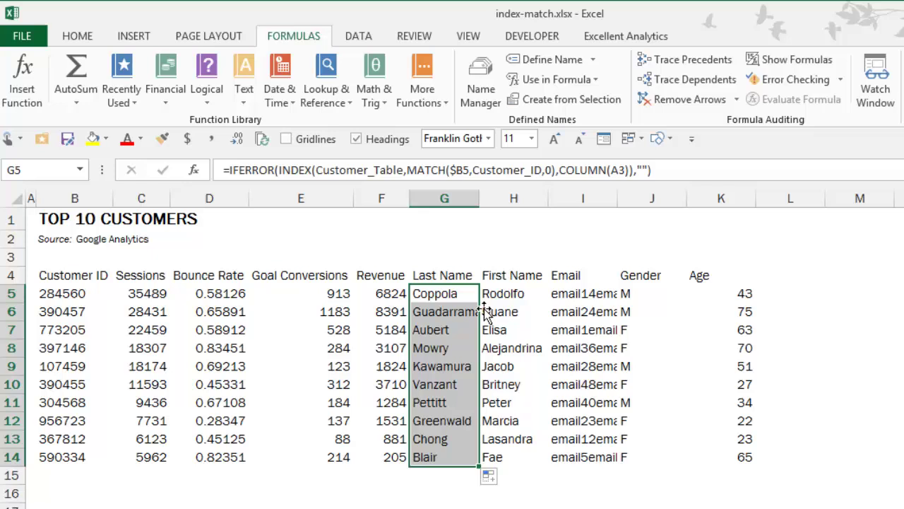
drag(486, 475, 783, 458)
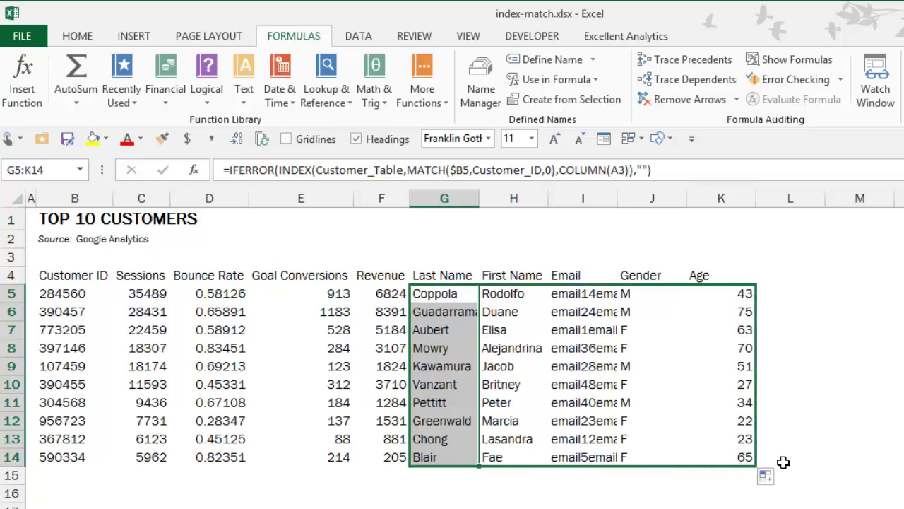
drag(433, 312, 498, 329)
click(439, 313)
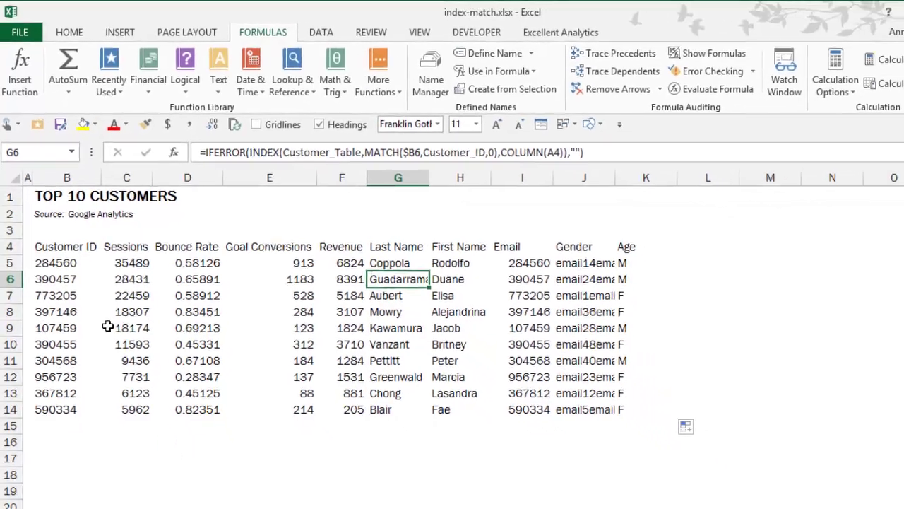
Copy customer ID 284560 from B5 and locate it on the Customer List sheet.
click(79, 295)
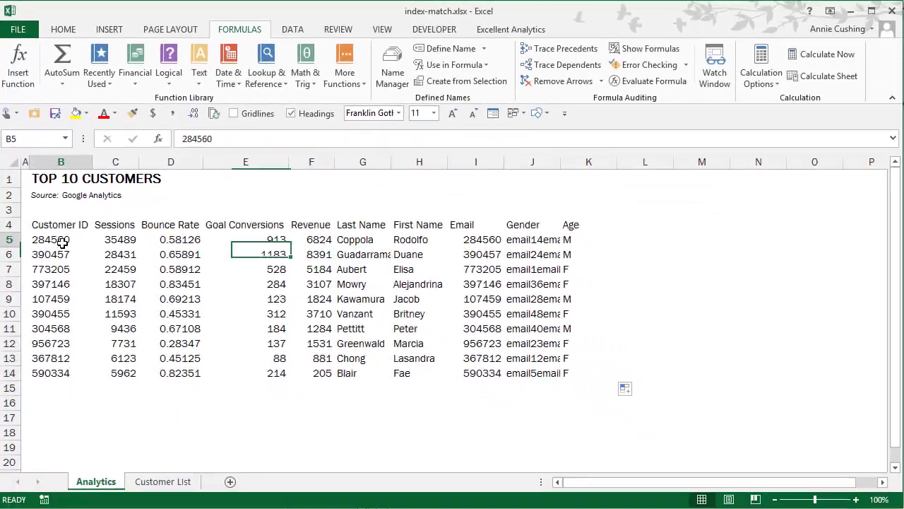
double_click(226, 146)
key(ctrl+c)
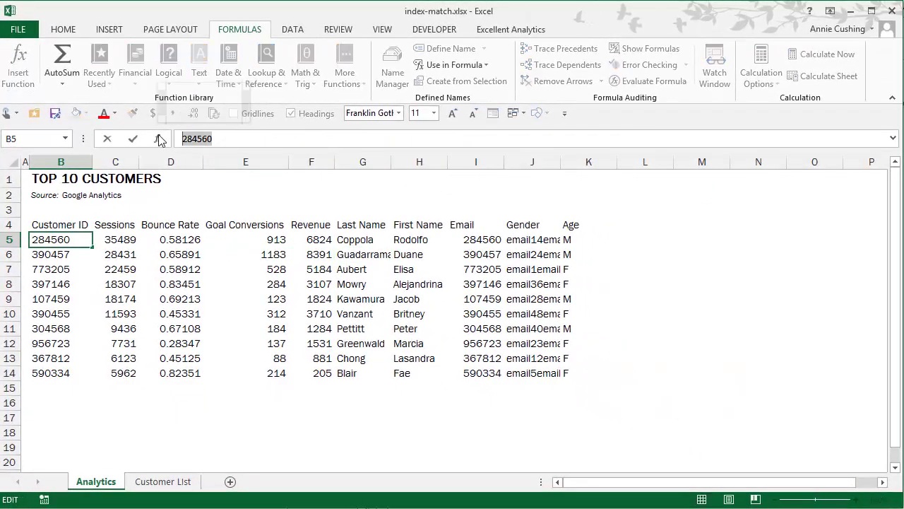
key(Escape)
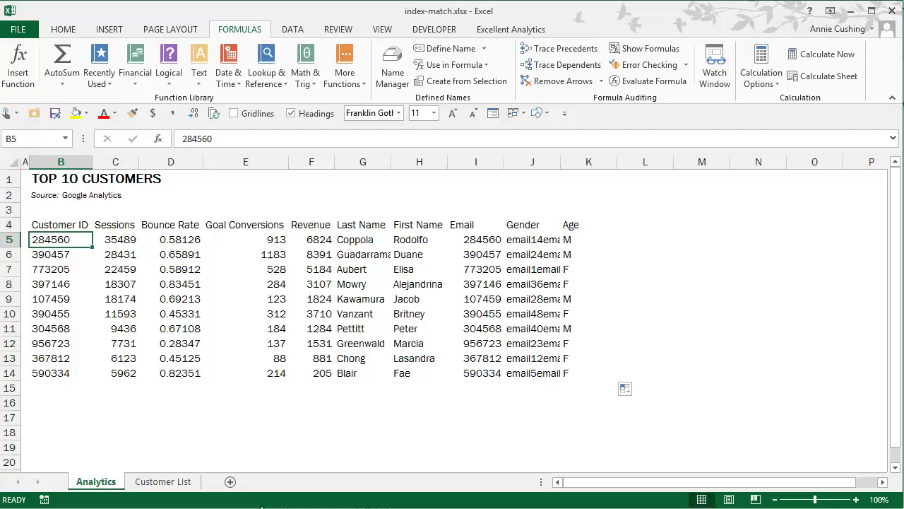
click(164, 481)
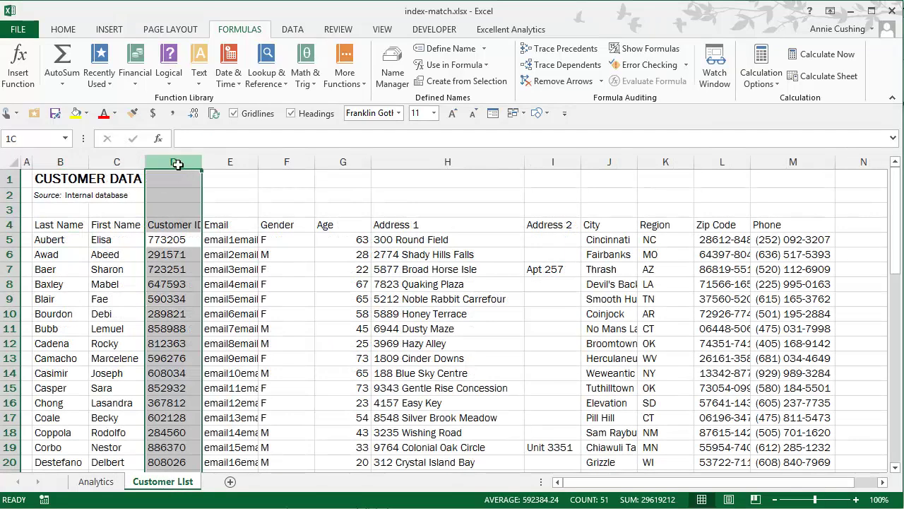
key(ctrl+f)
key(ctrl+v)
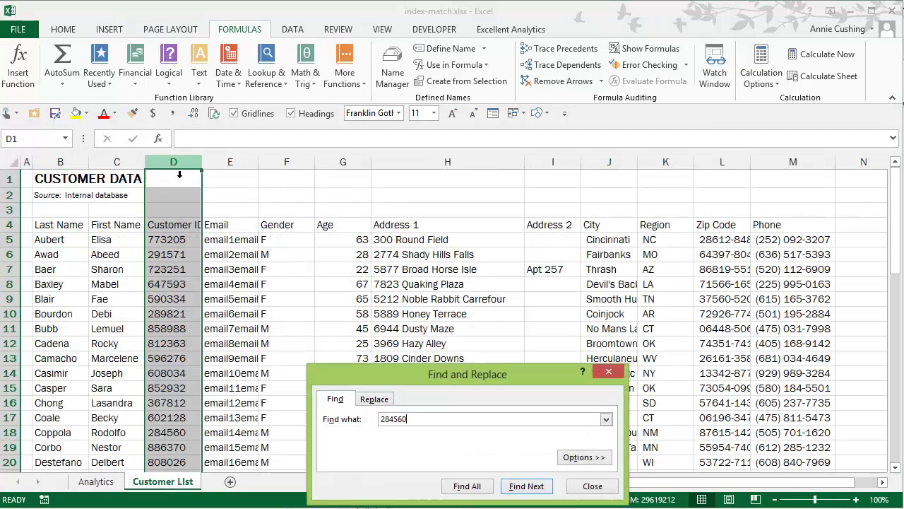
click(524, 486)
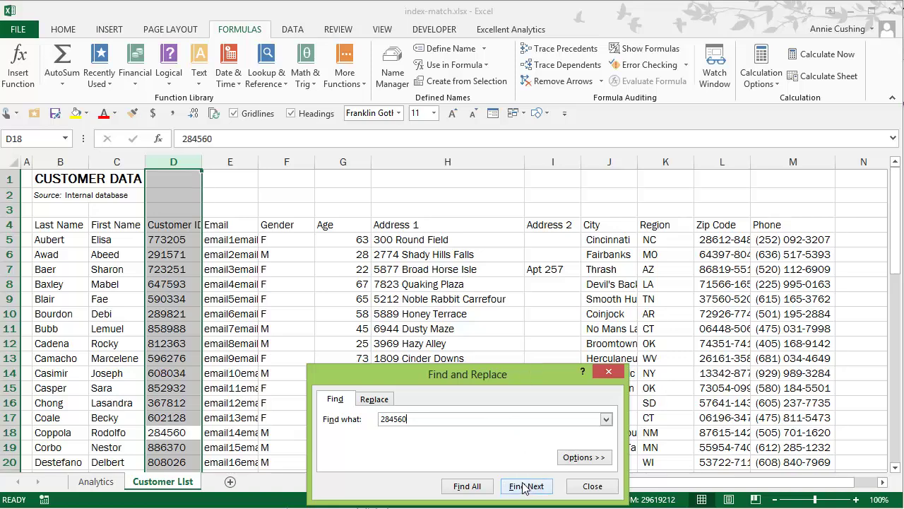
click(609, 371)
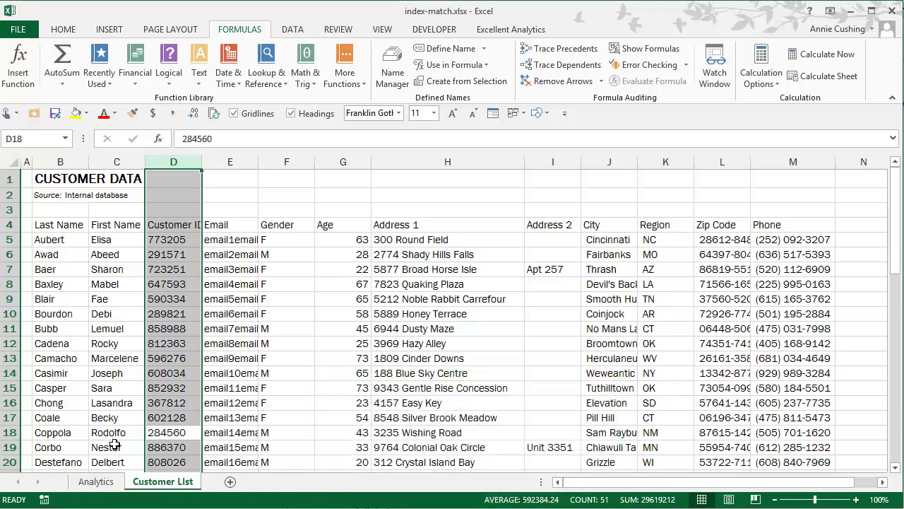
Change the ID in D18 to 284561, then return to the Analytics sheet.
double_click(173, 434)
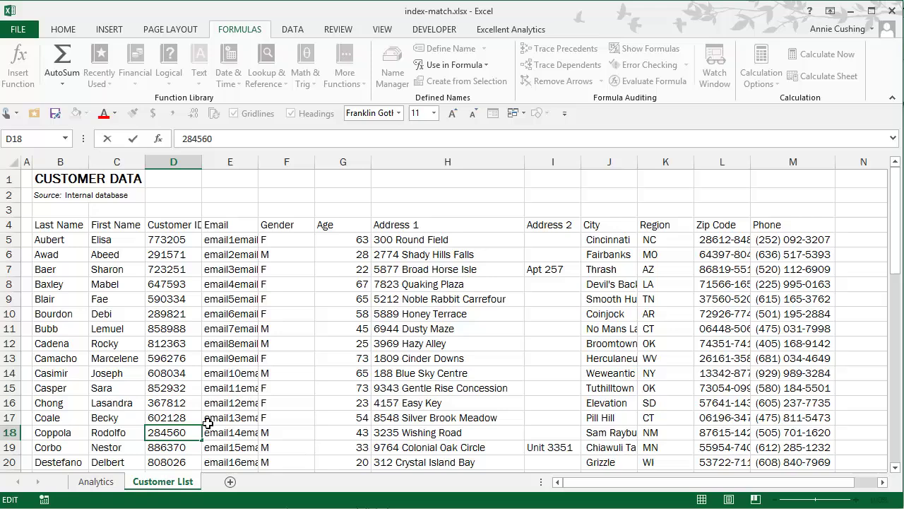
key(BackSpace)
text(1)
key(Return)
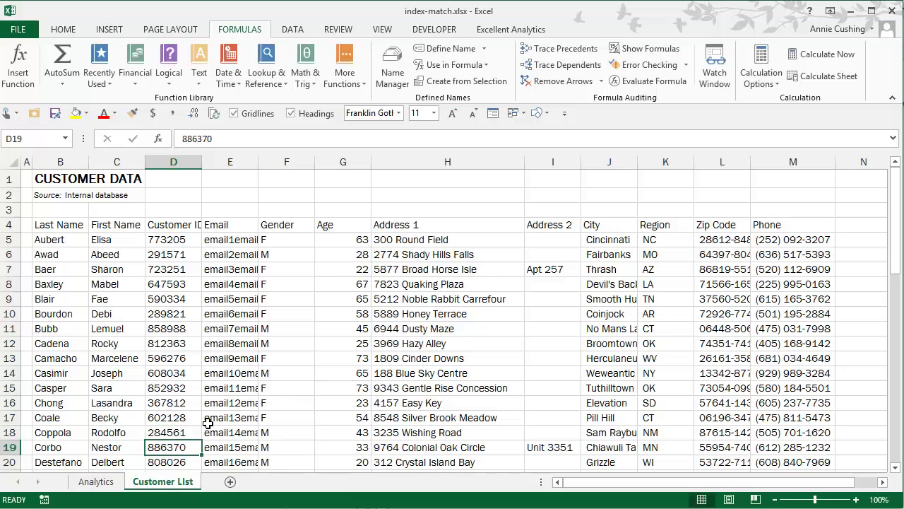
click(87, 484)
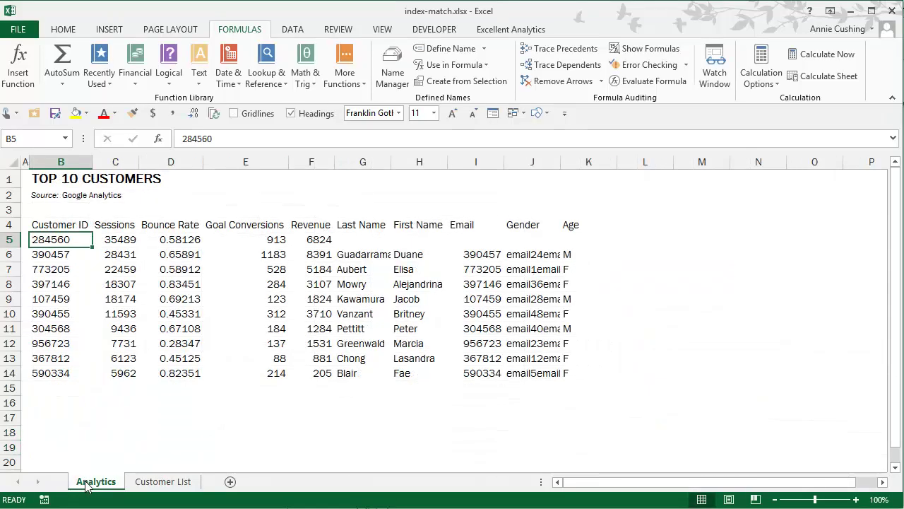
Change G5's IFERROR fallback from blank to "No match".
click(357, 241)
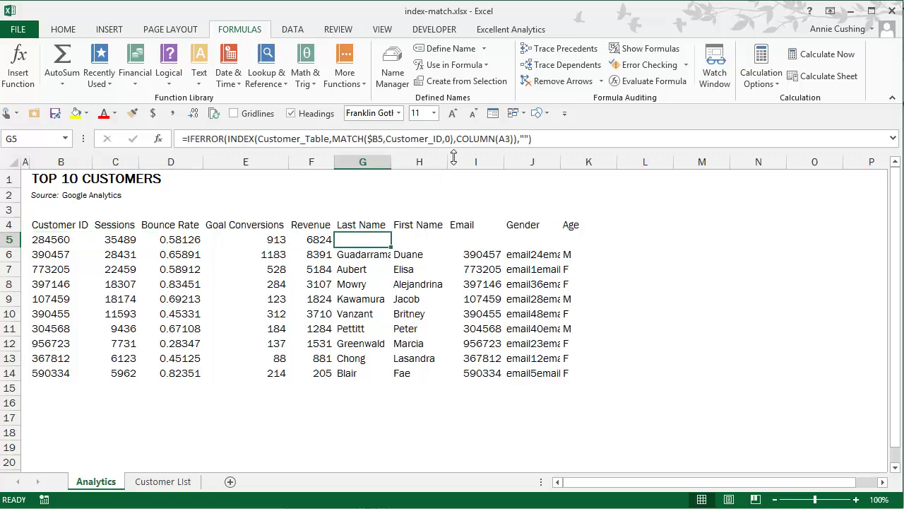
double_click(355, 243)
click(693, 240)
text(No)
text(match)
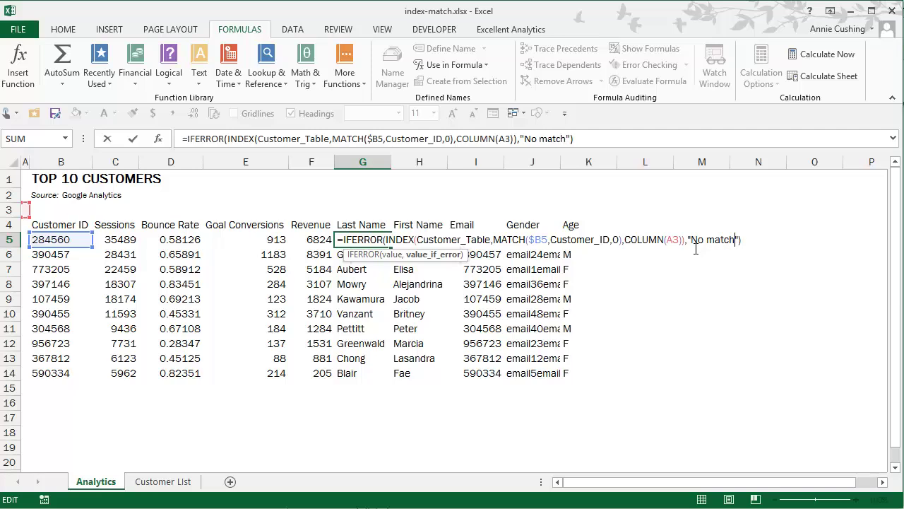
key(Return)
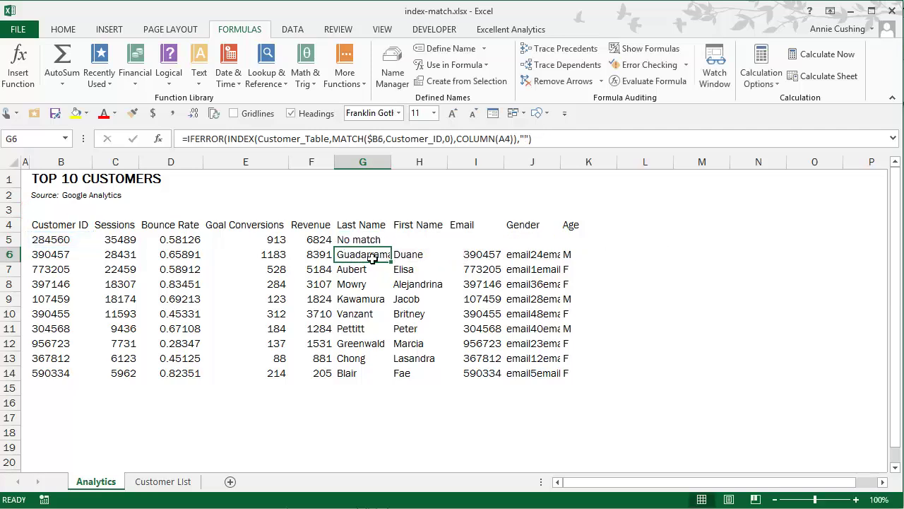
Copy the revised G5 formula across to the Age column and fill it down to row 14.
click(375, 225)
click(385, 241)
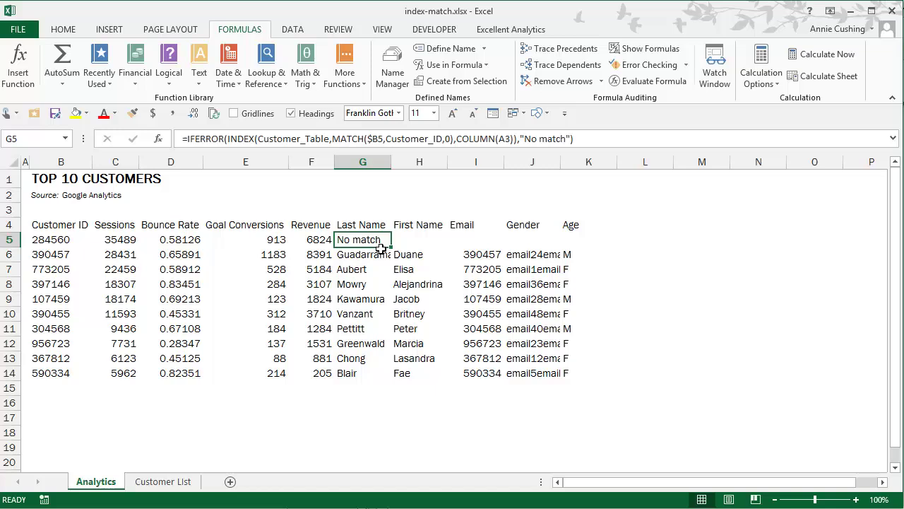
drag(399, 251, 620, 256)
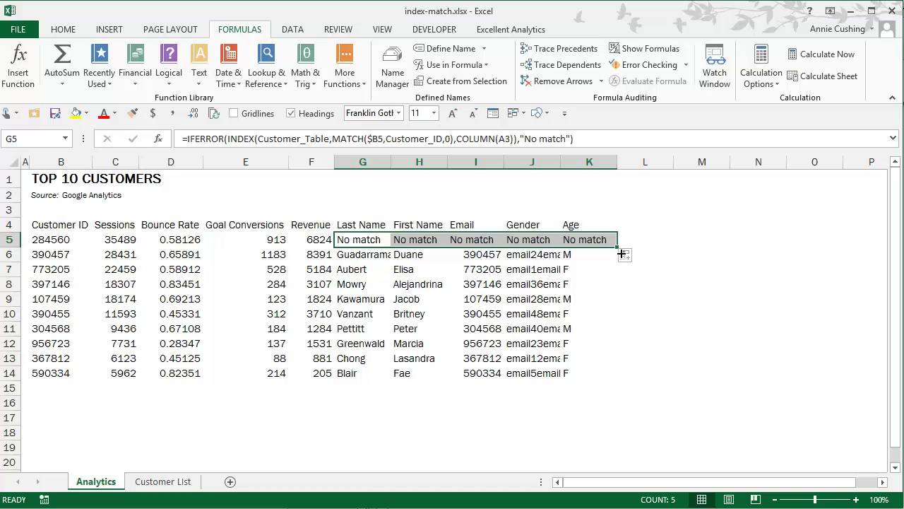
double_click(621, 254)
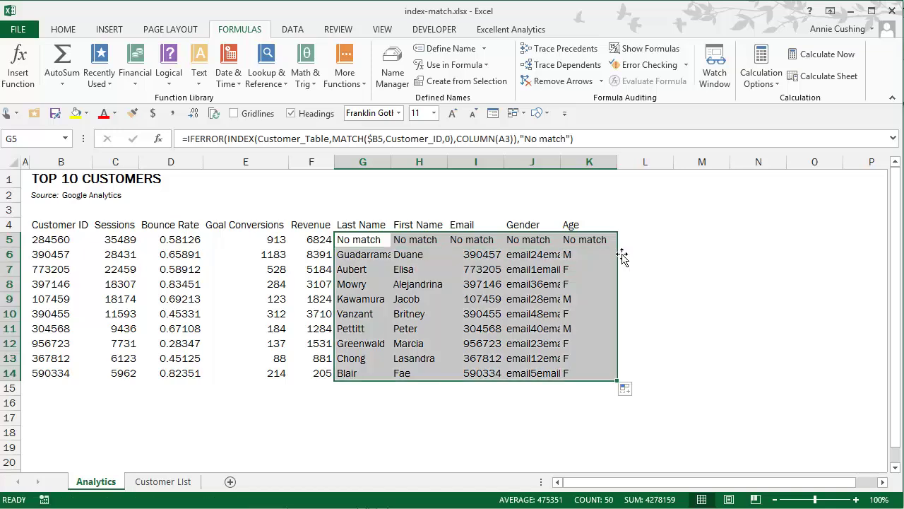
click(354, 241)
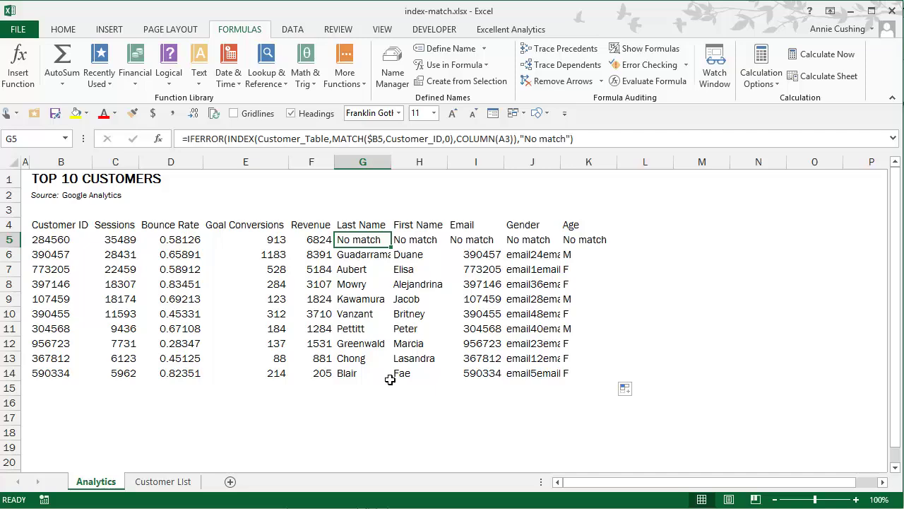